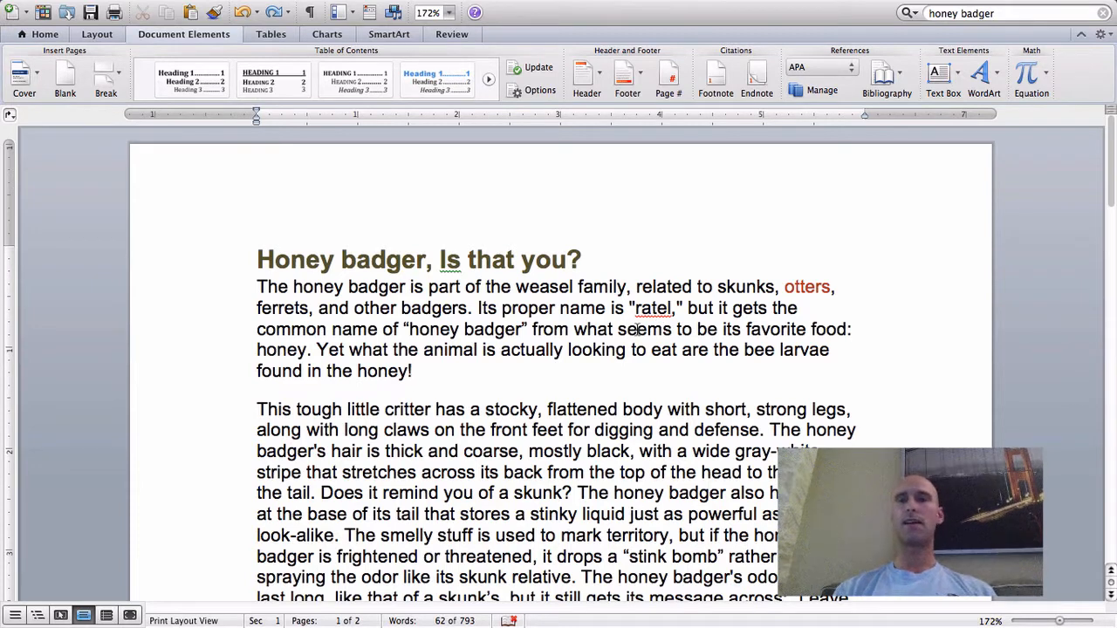
scroll(584, 408, down, 10)
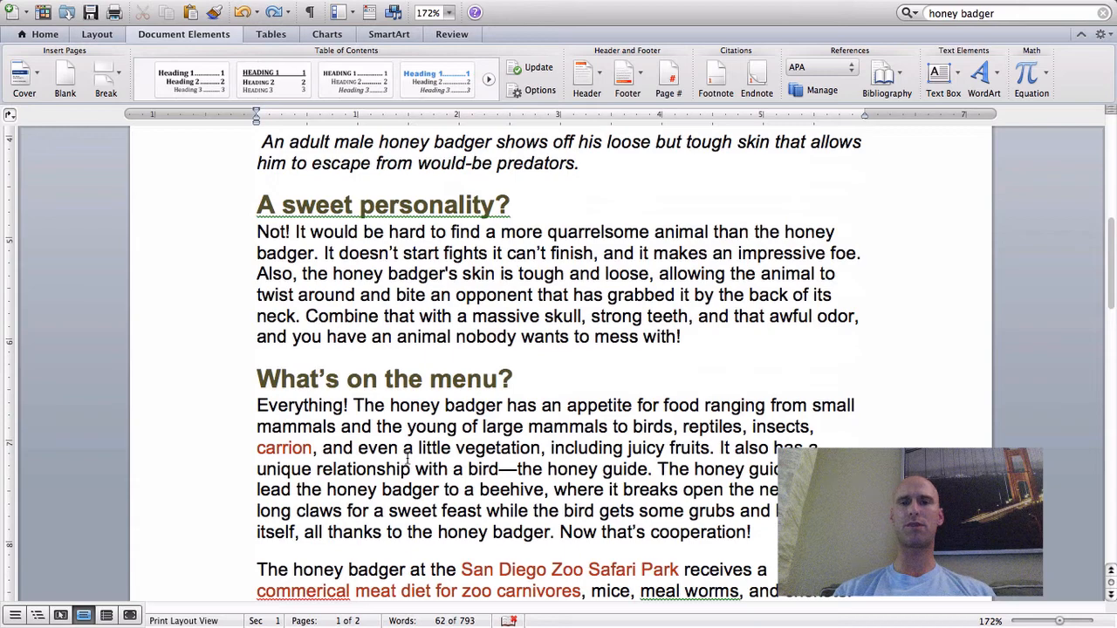
scroll(406, 460, up, 8)
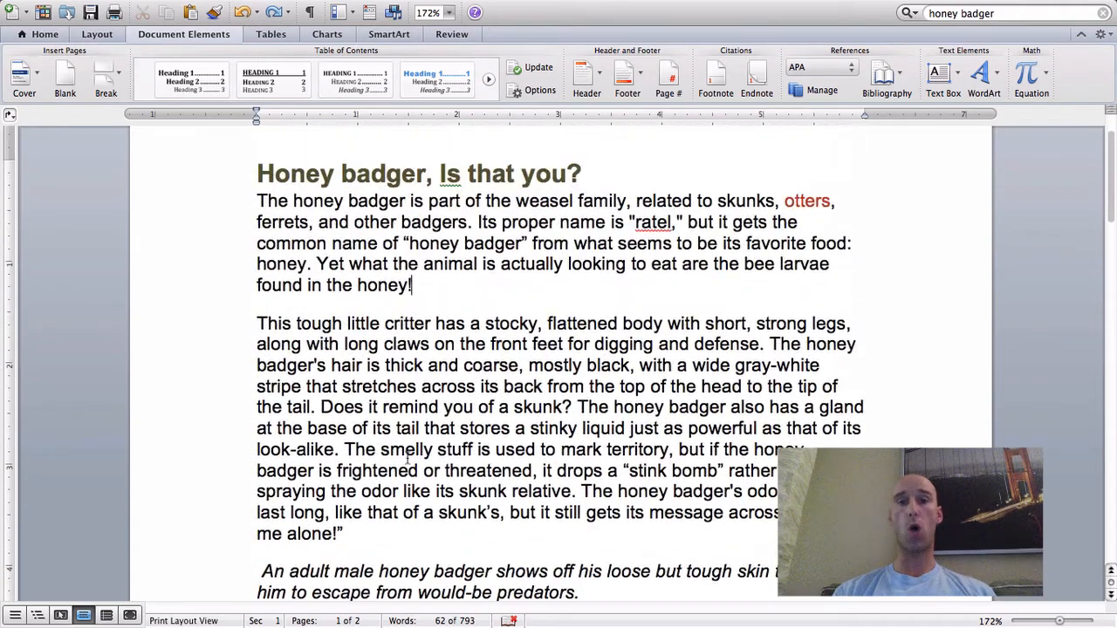
scroll(407, 460, up, 2)
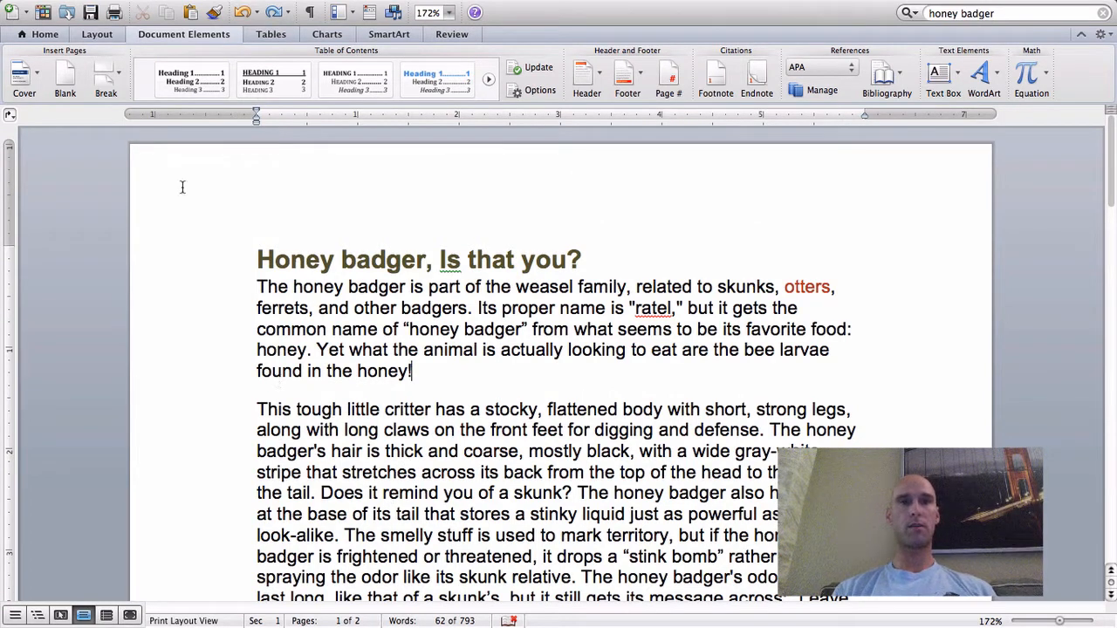
Open Find and Replace and search the document for "honey badger"
mouse_move(165, 10)
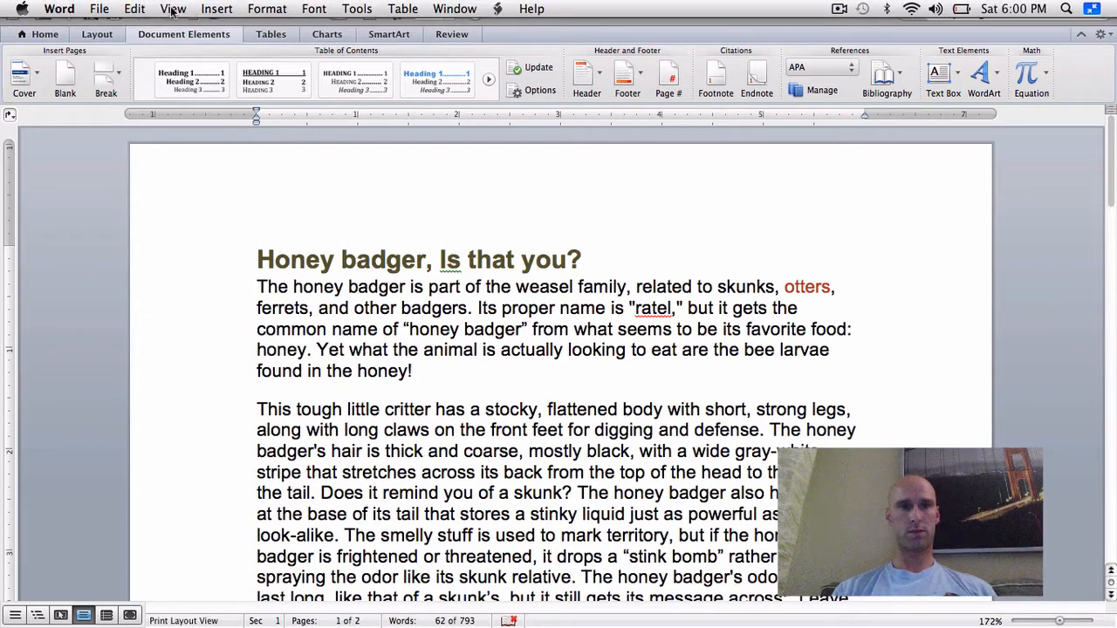
click(135, 11)
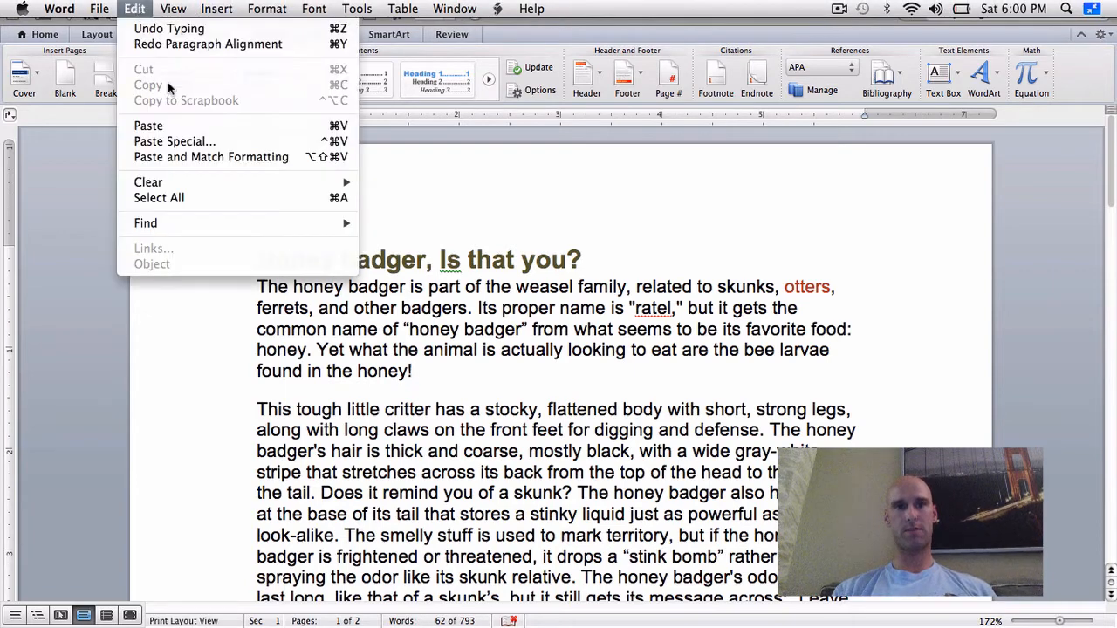
mouse_move(213, 225)
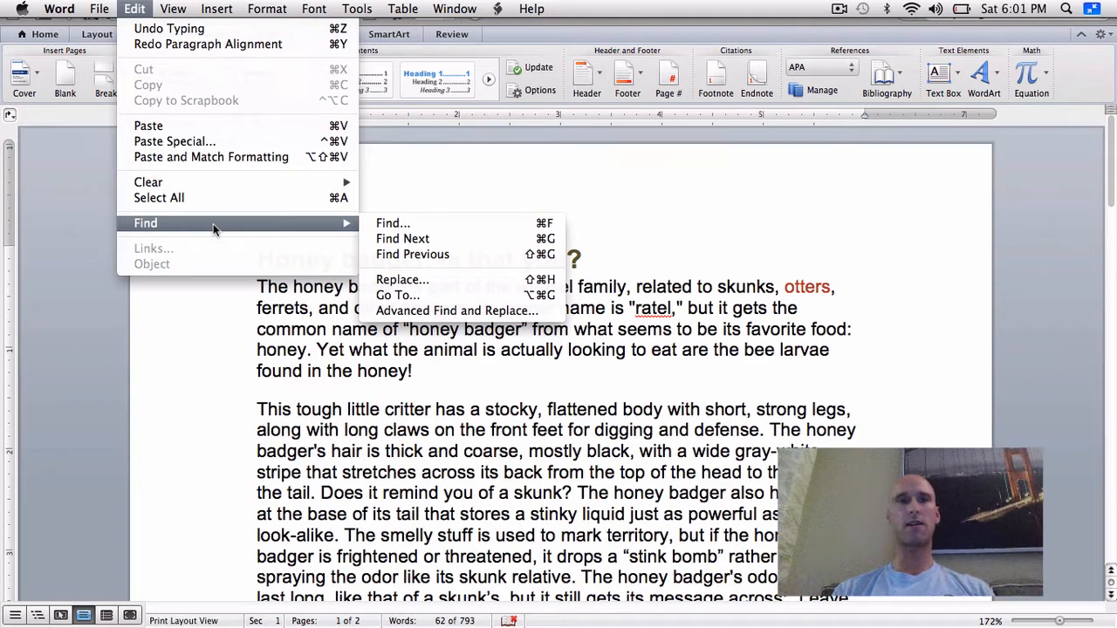
click(402, 277)
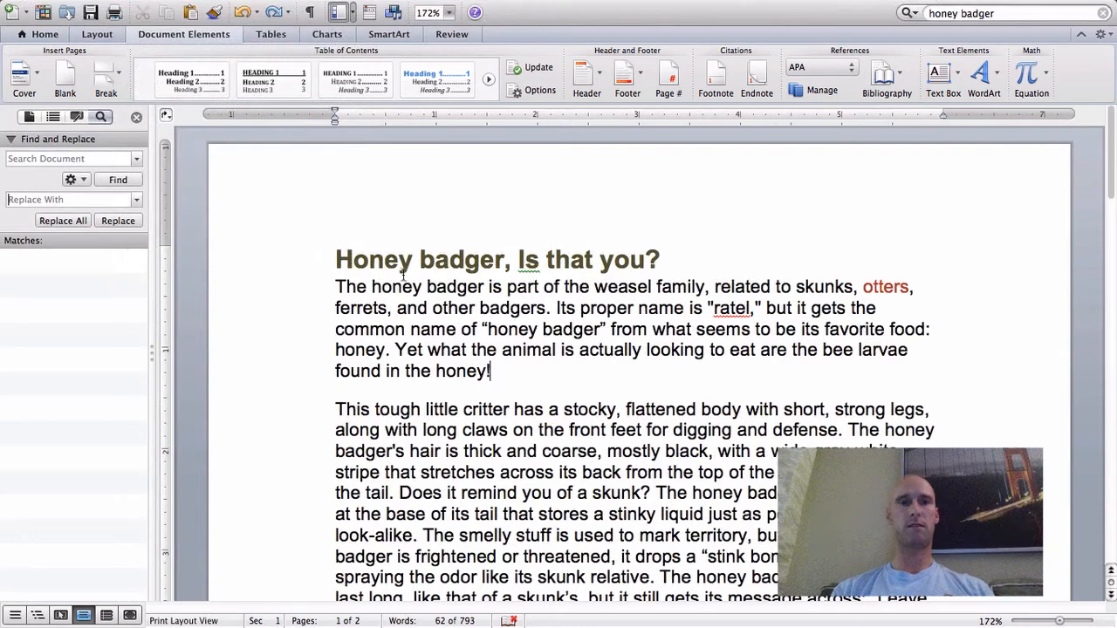
click(82, 158)
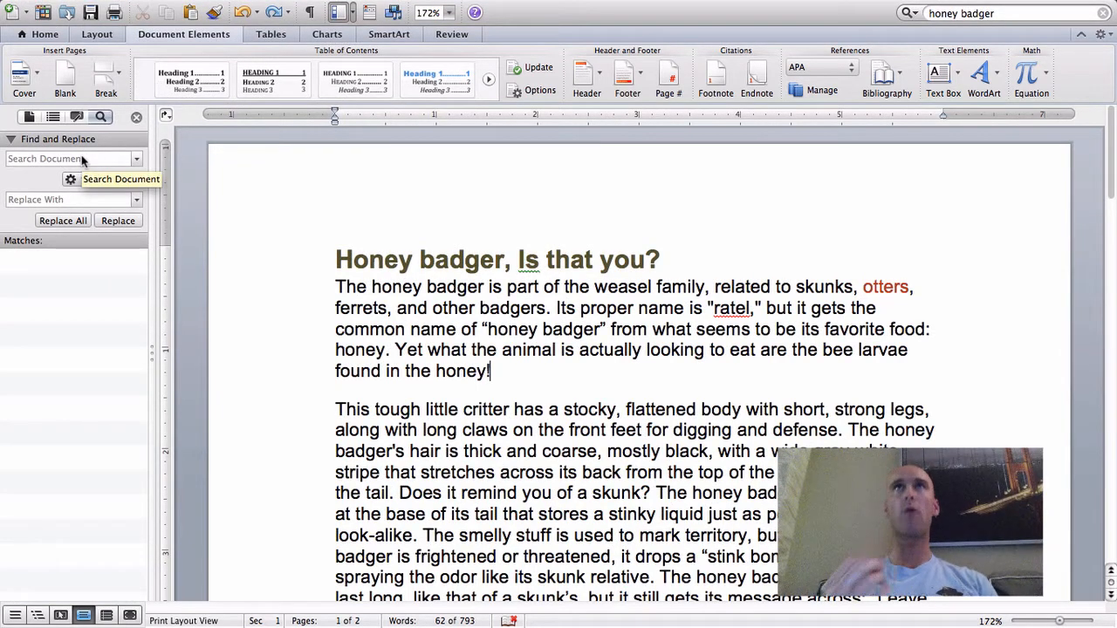
text(hon)
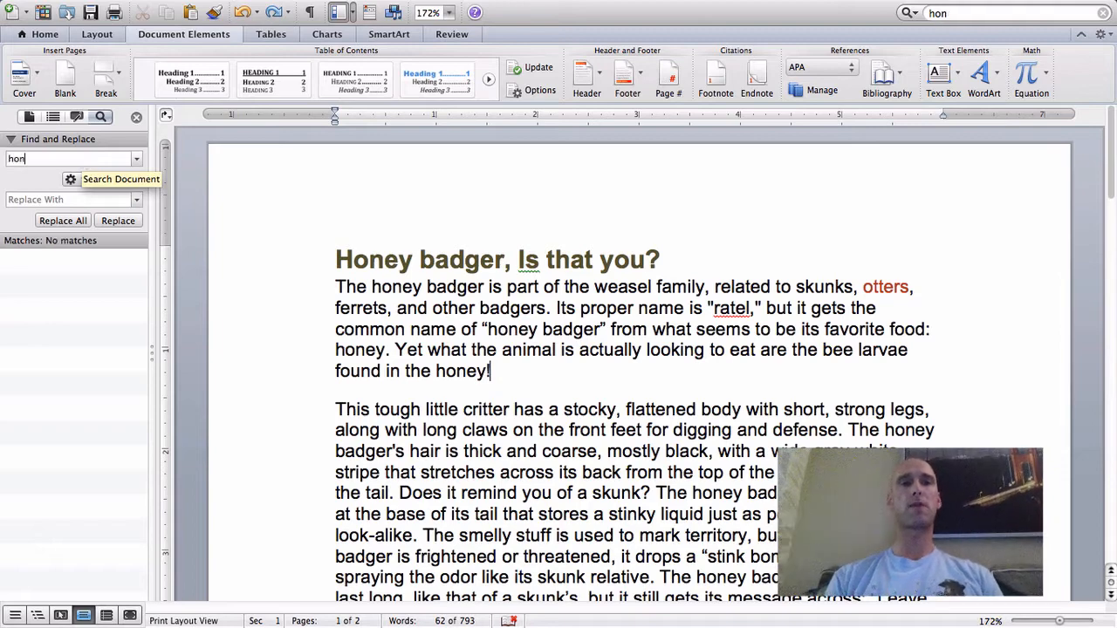
text(ey badger)
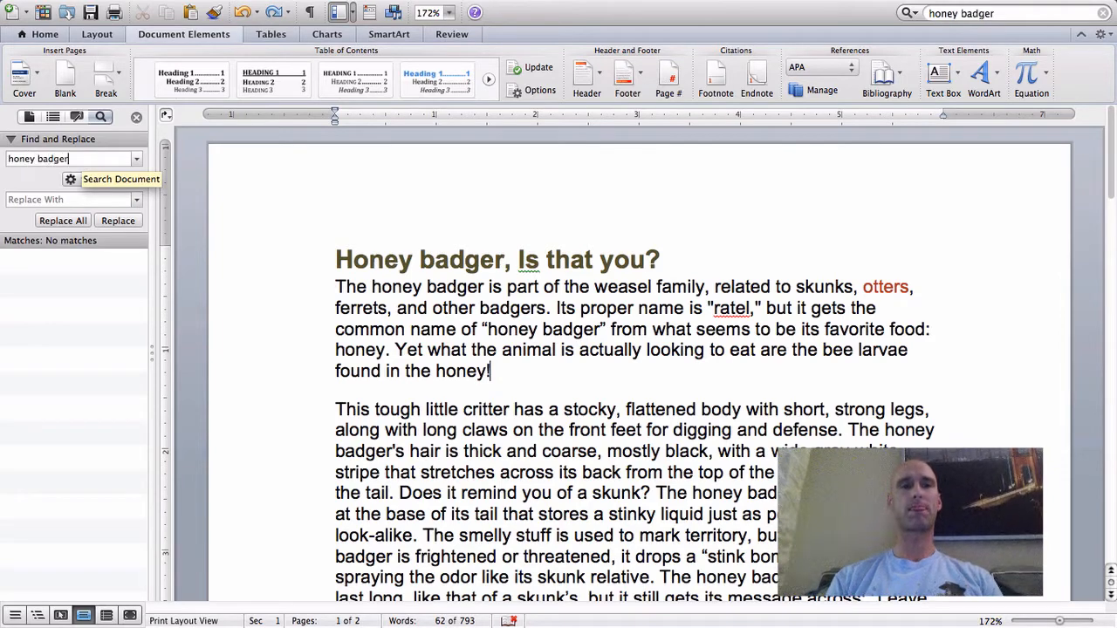
key(Return)
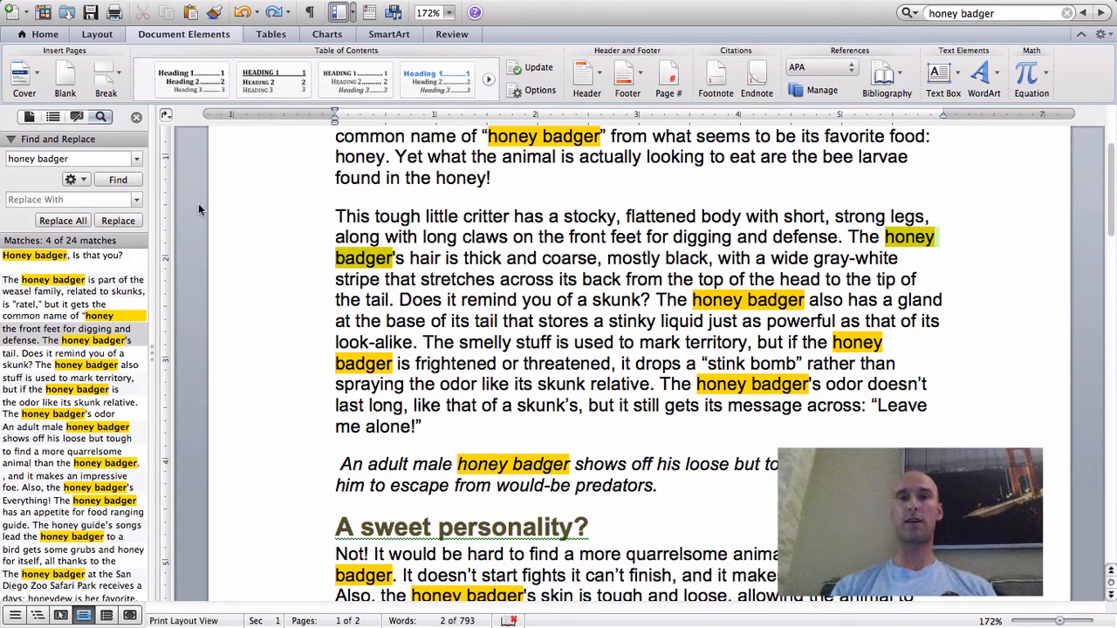
Replace all occurrences of "honey badger" with "ratel" and close Find and Replace
click(44, 203)
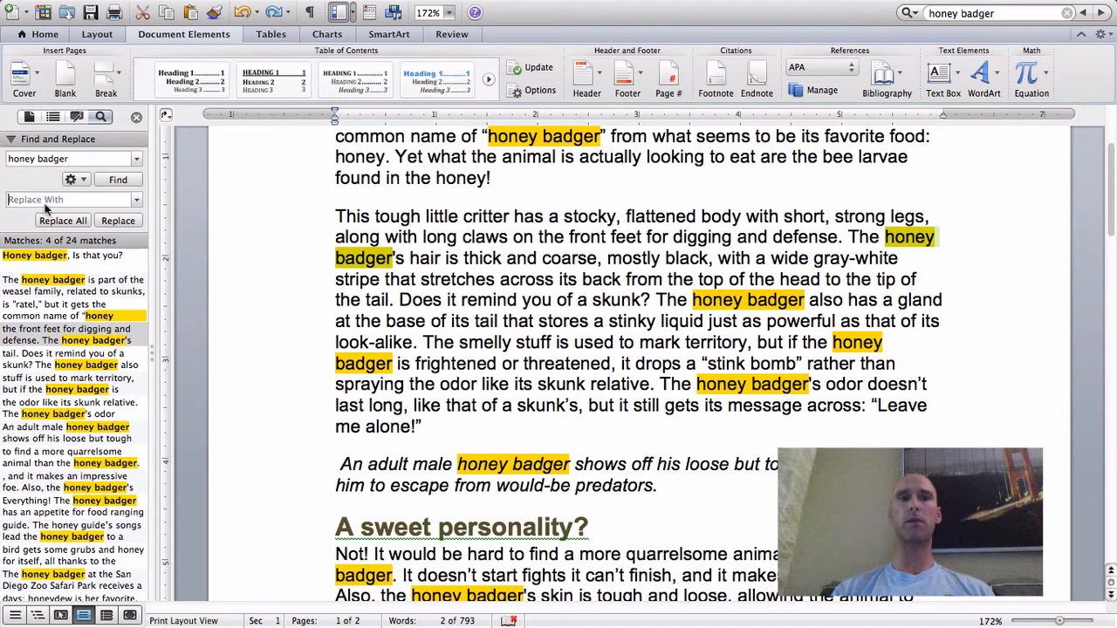
text(ratel)
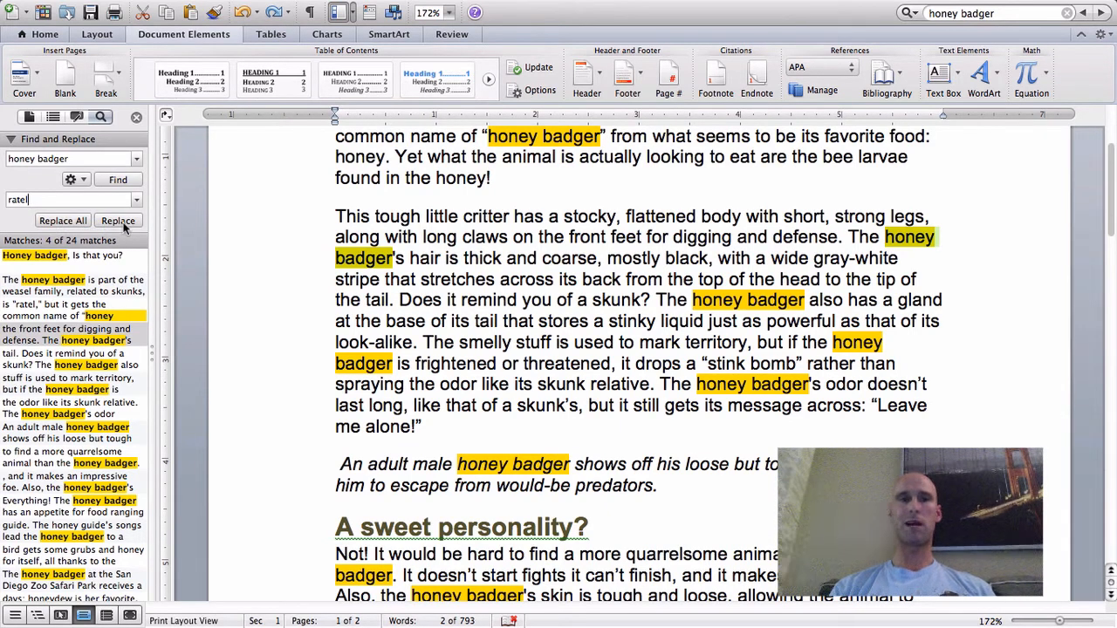
click(76, 222)
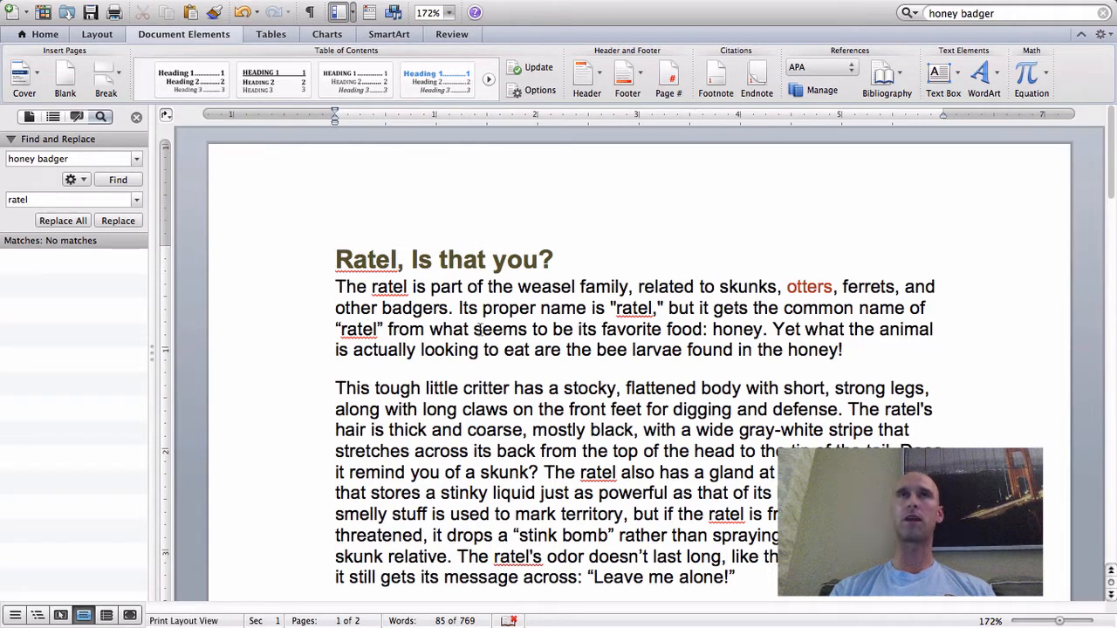
click(136, 116)
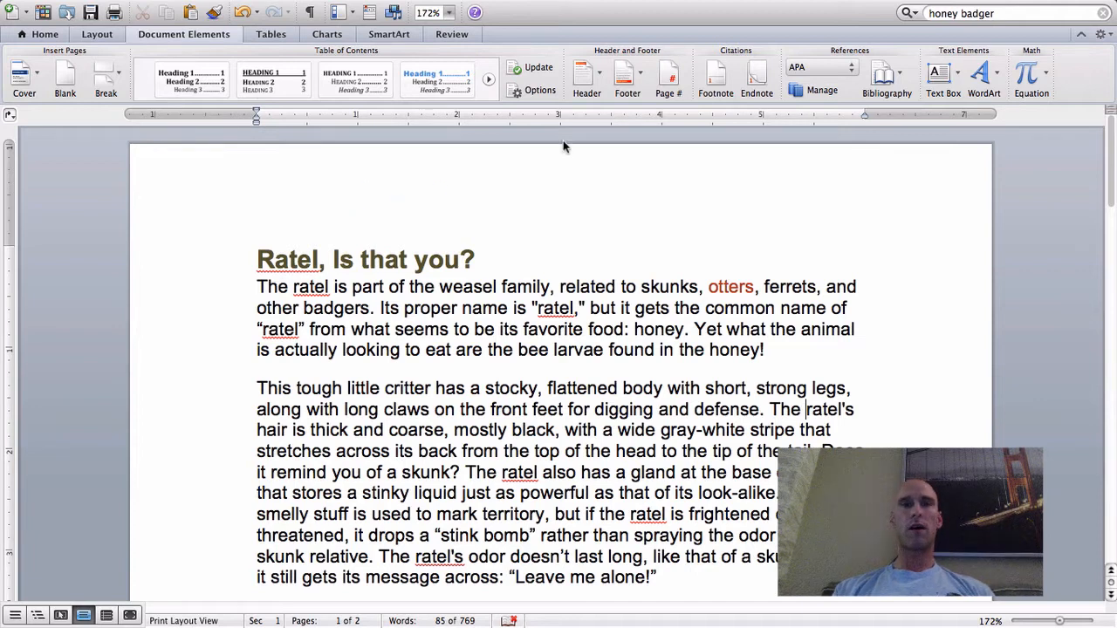
Add a page header reading "Ratel Report" with the author's title and surname on a second line, and return to the body text
mouse_move(187, 7)
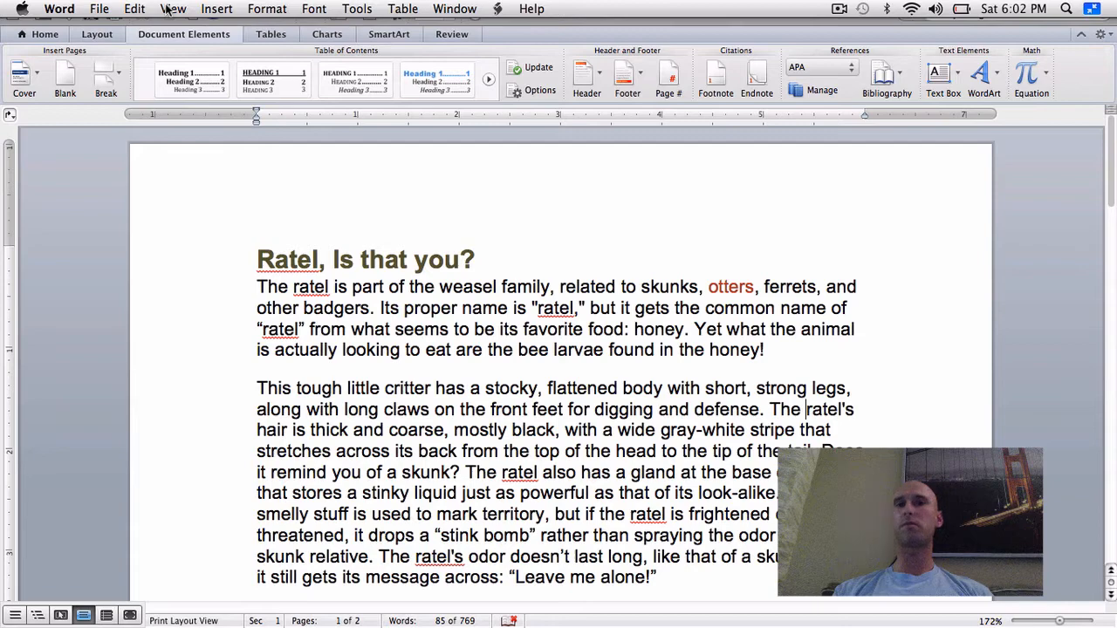
click(170, 9)
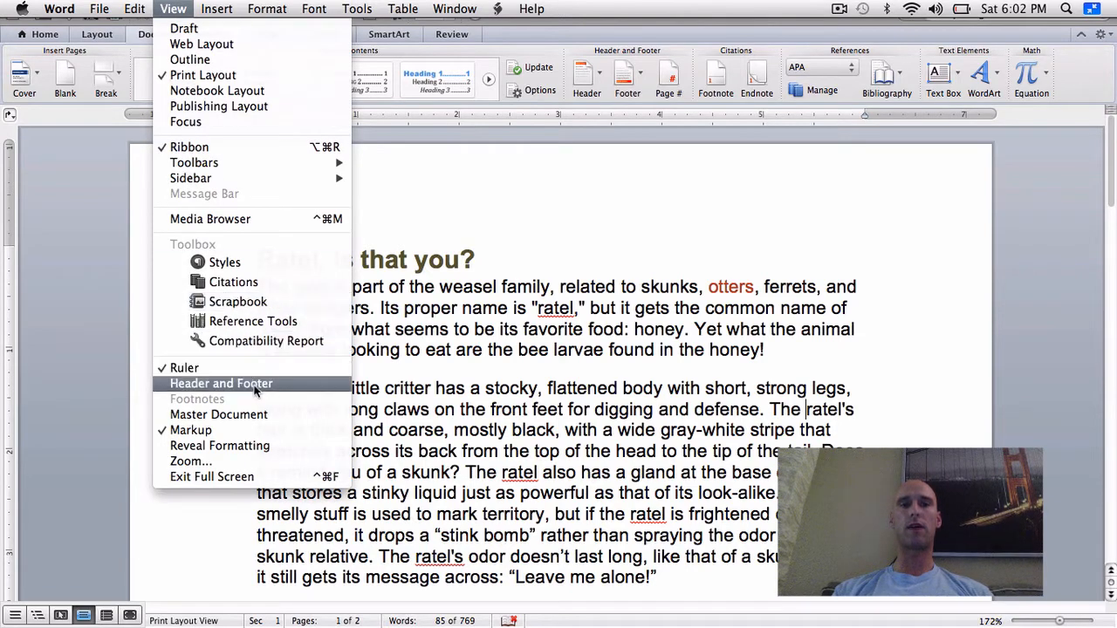
click(222, 384)
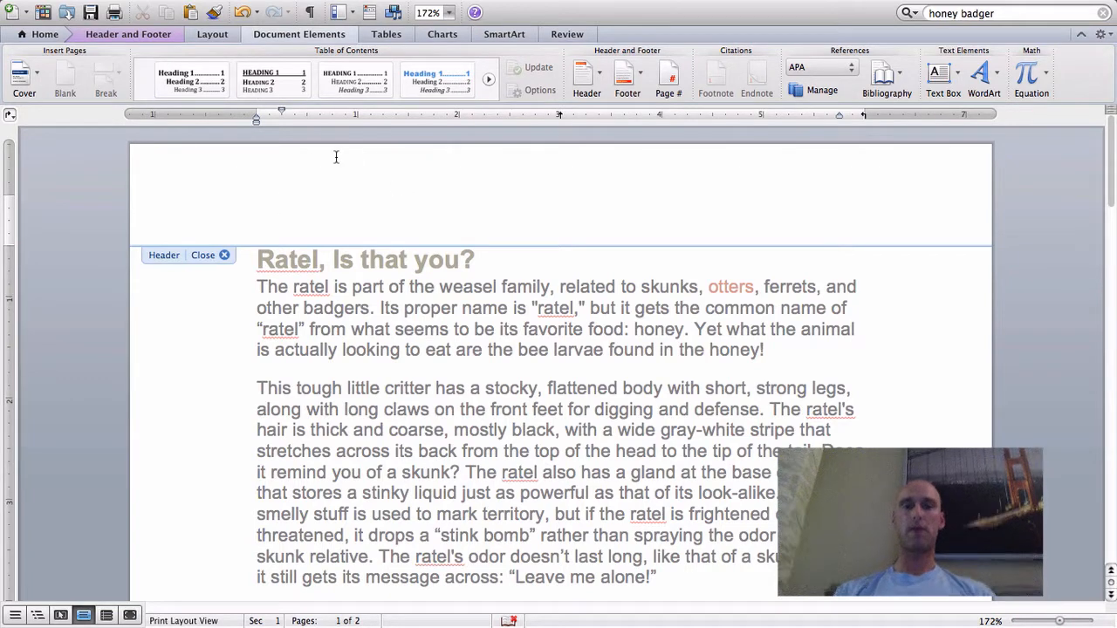
text(Ratel)
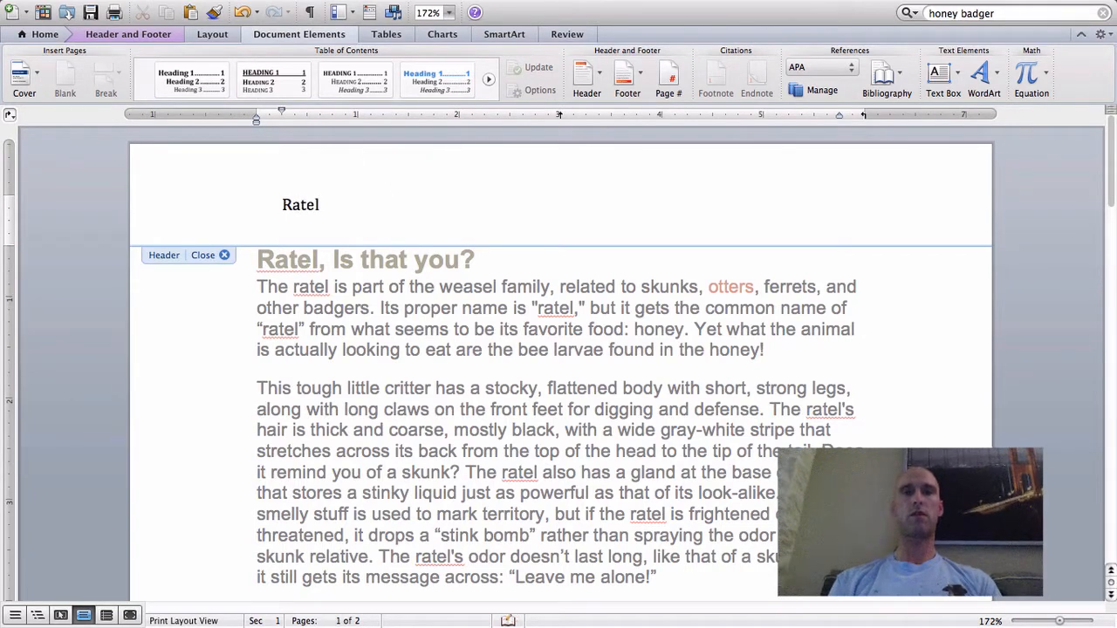
text( Report)
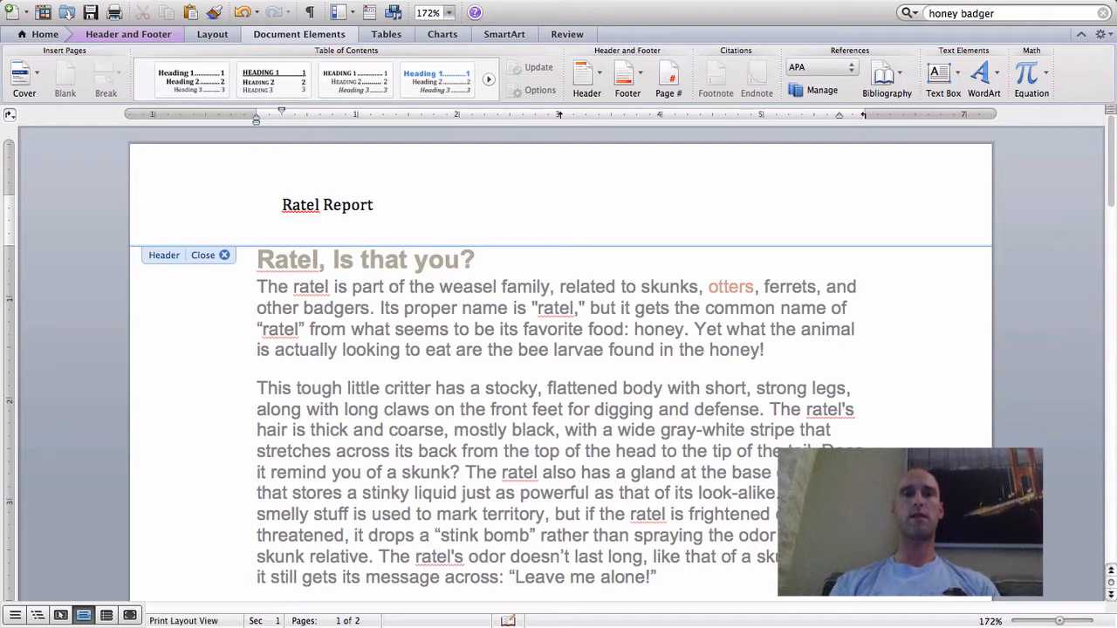
key(Return)
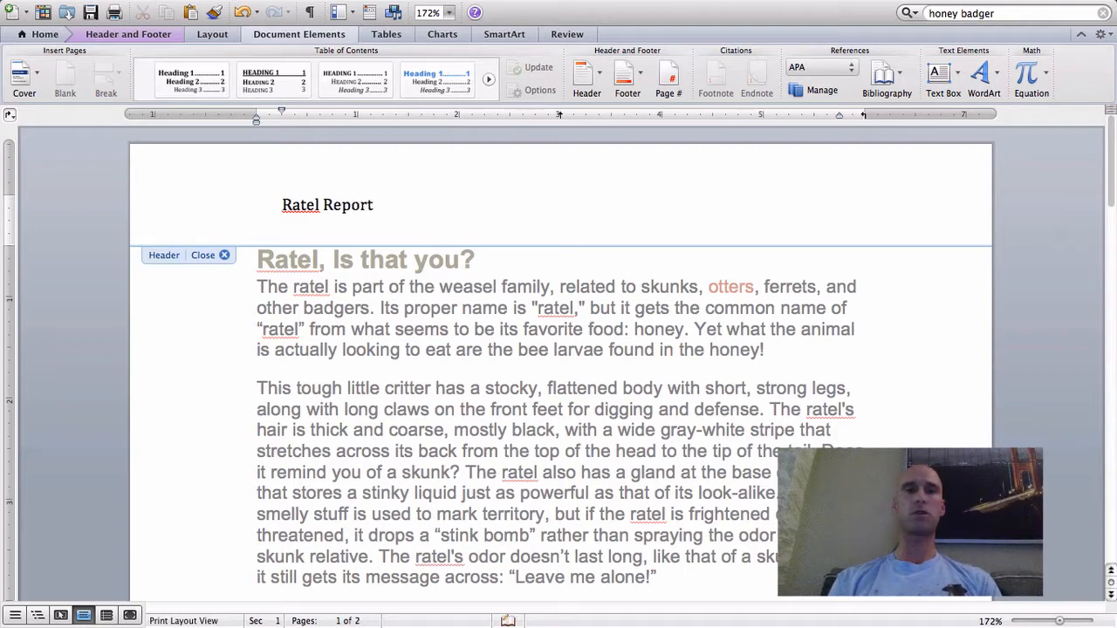
text(Mr)
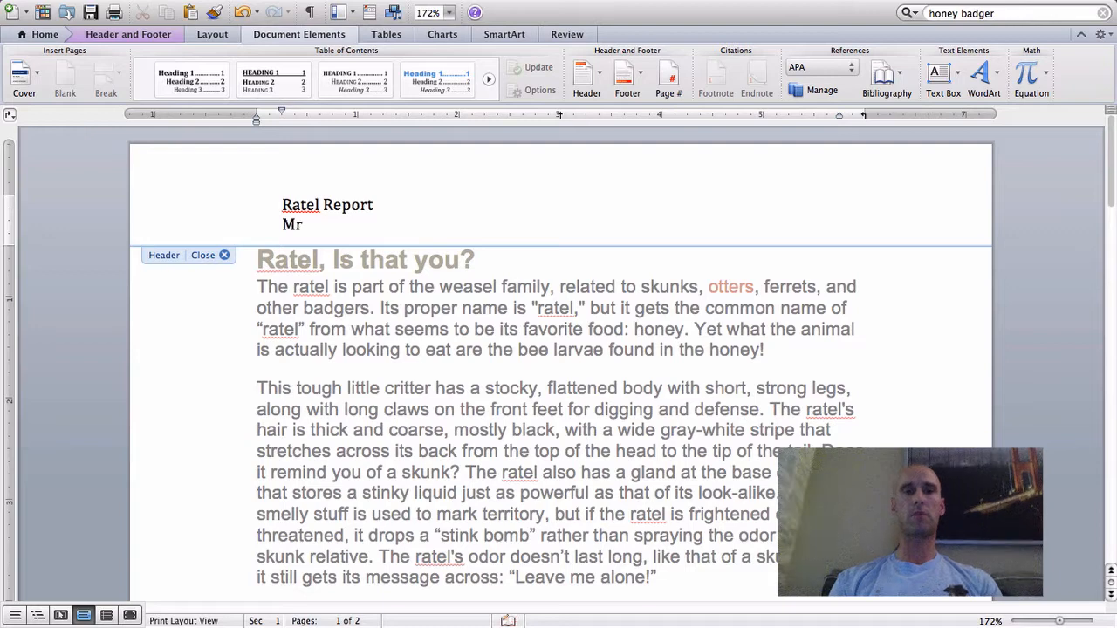
text(. Hauch)
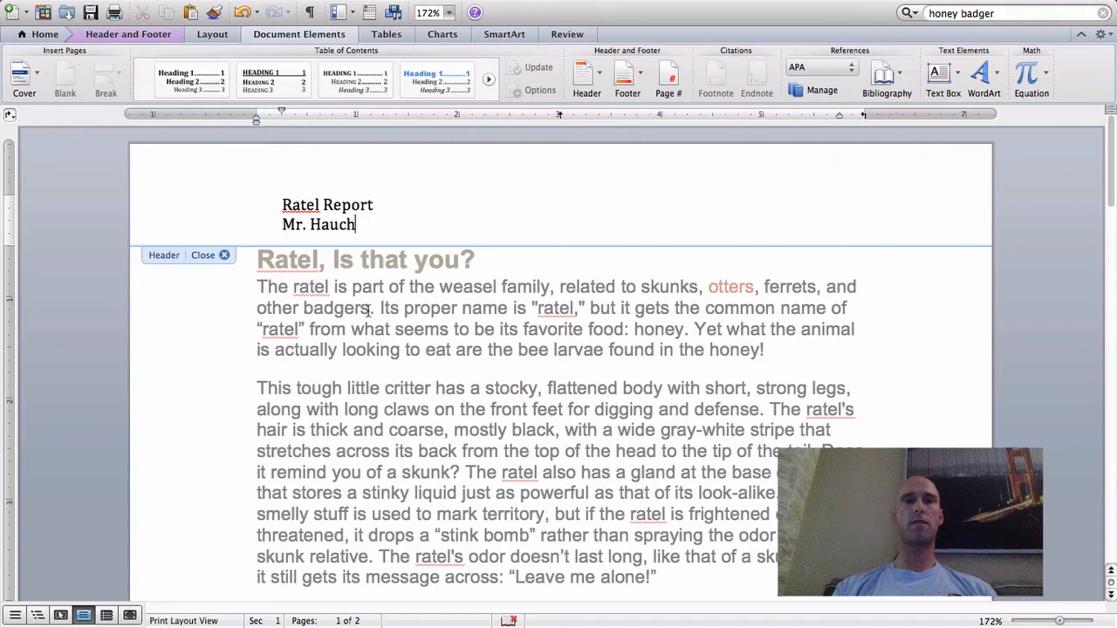
double_click(367, 308)
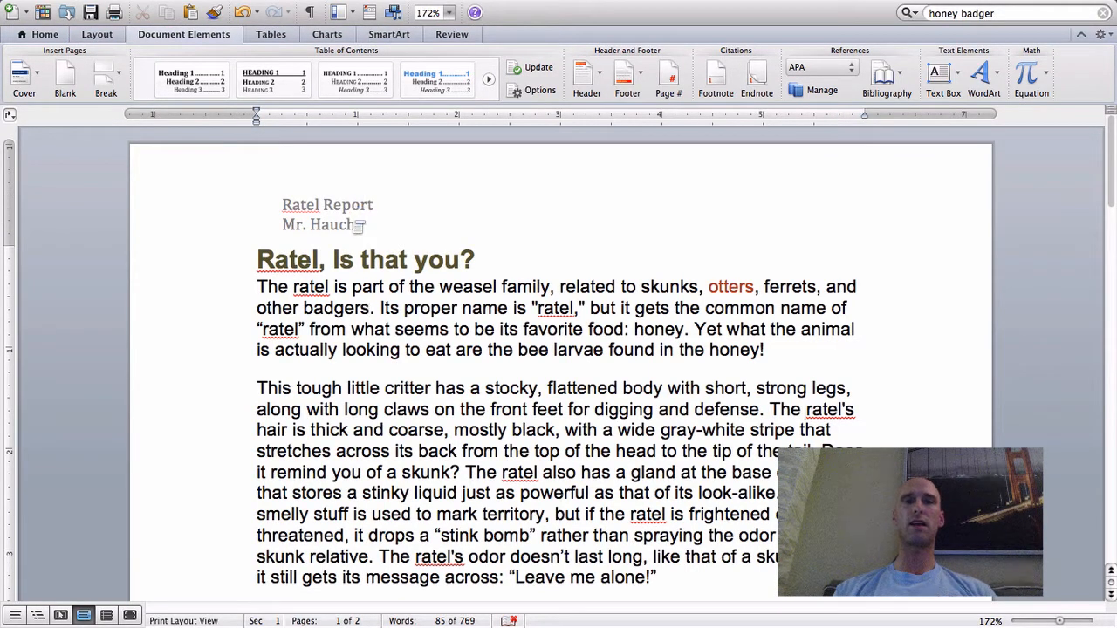
Right-align both lines of the header text and return to the body text
double_click(375, 224)
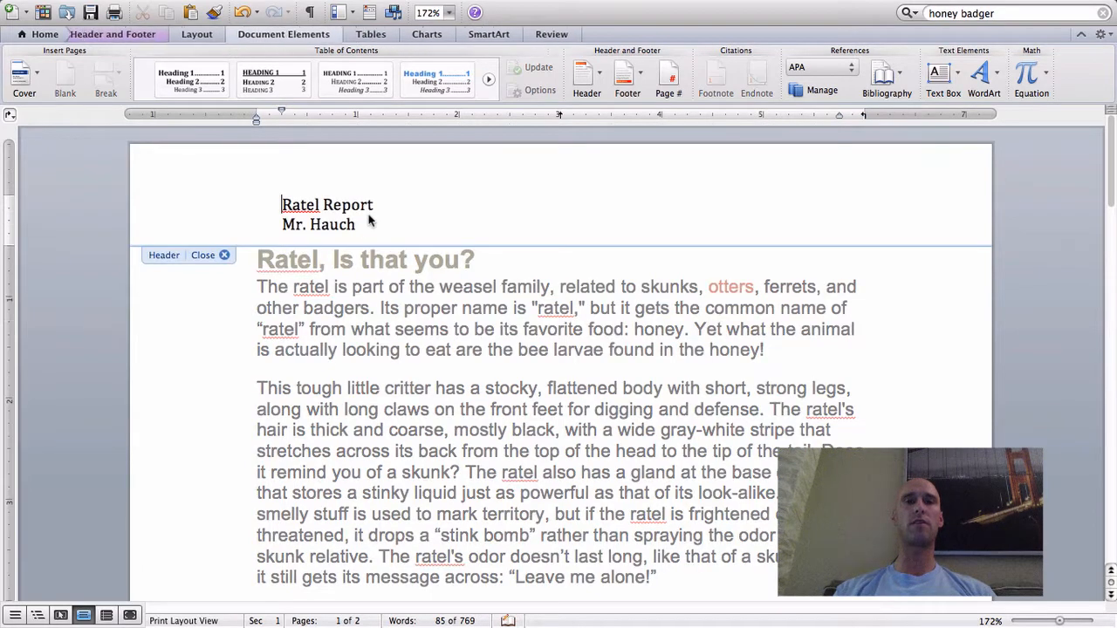
drag(362, 226, 282, 205)
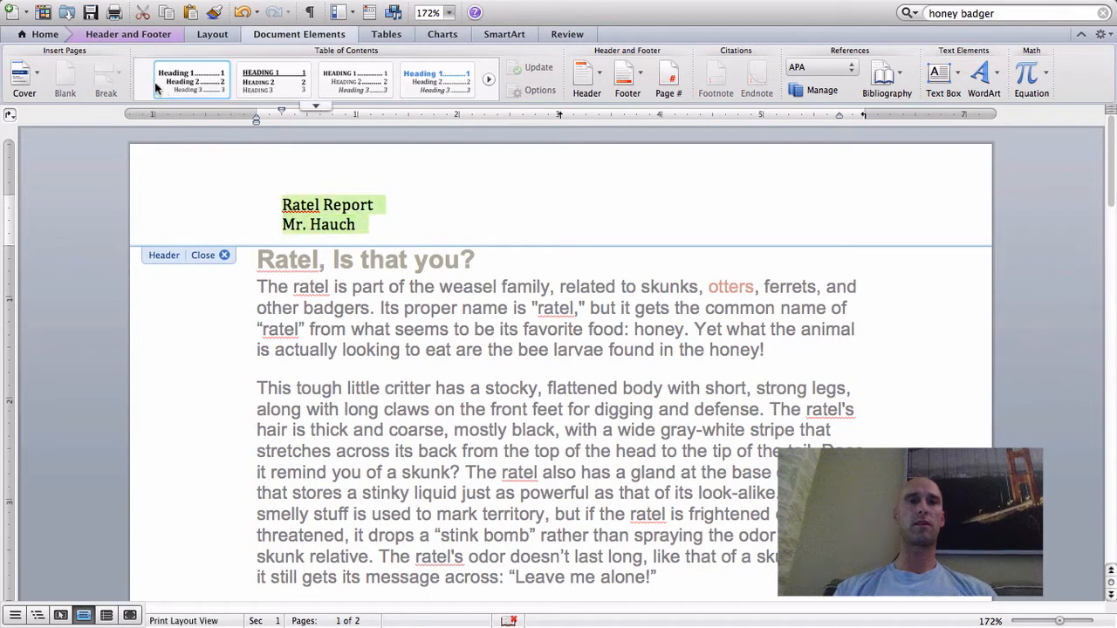
click(39, 35)
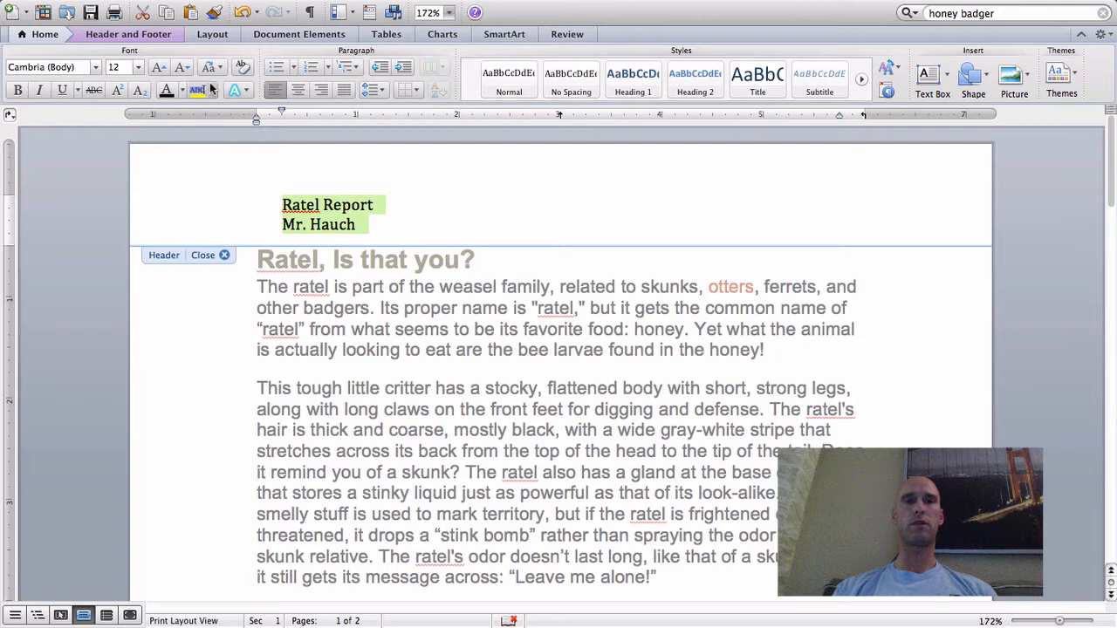
click(321, 90)
double_click(516, 322)
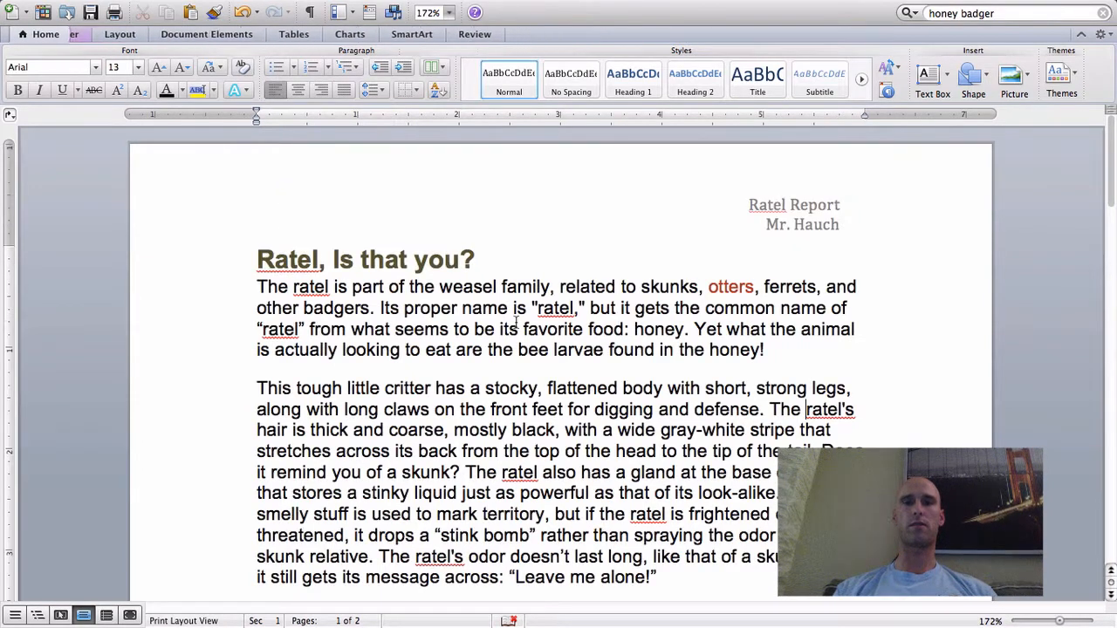
Check how the header appears on the second page of the report
scroll(516, 322, down, 20)
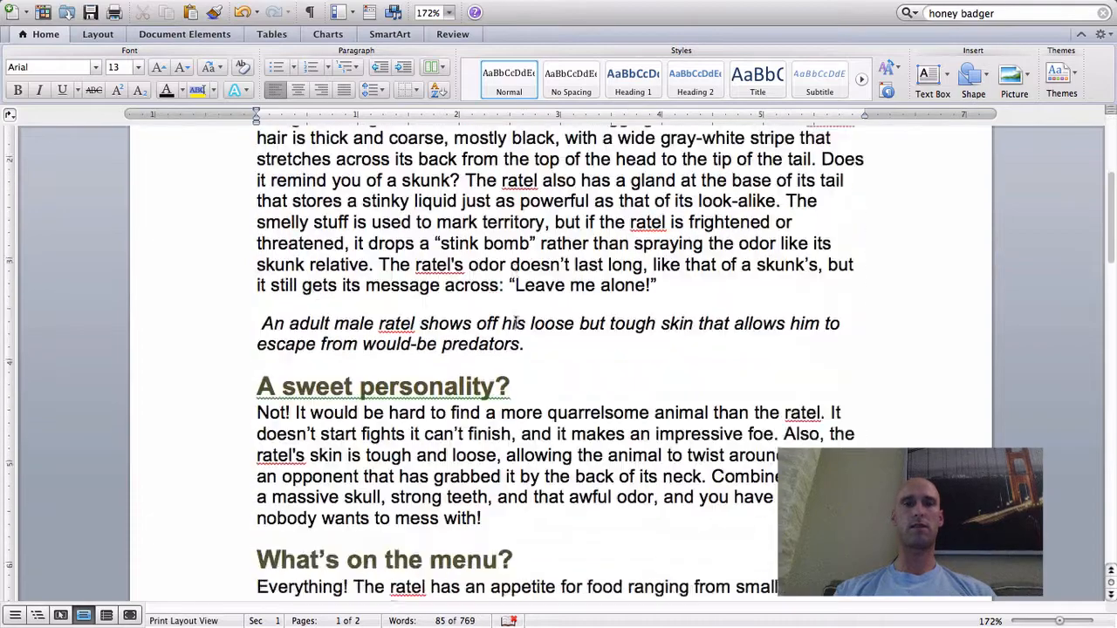
scroll(516, 321, down, 5)
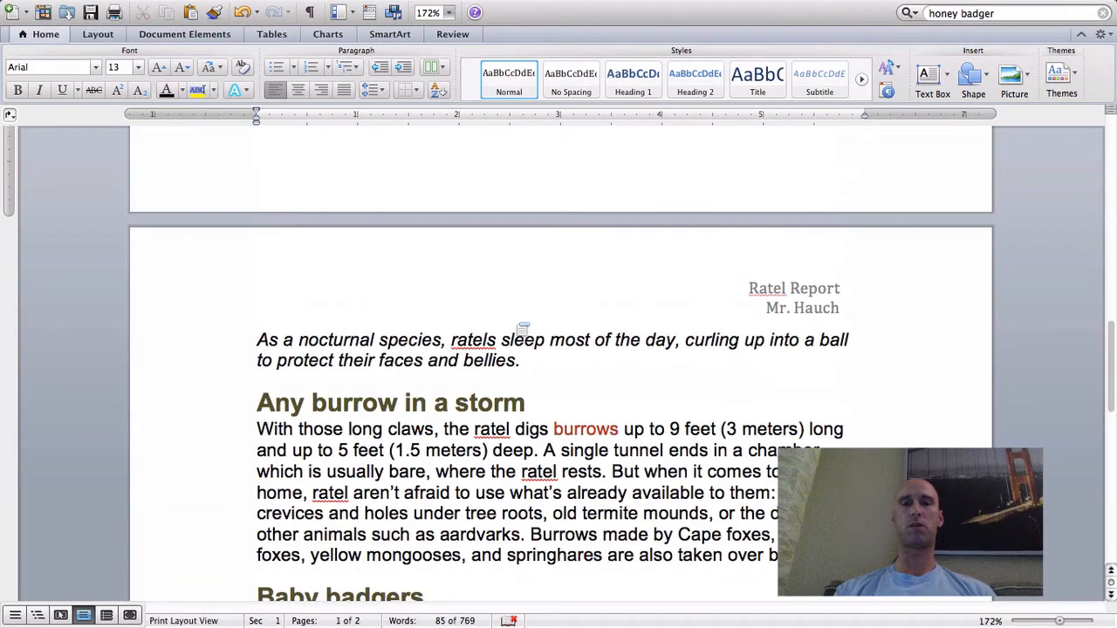
scroll(519, 325, down, 4)
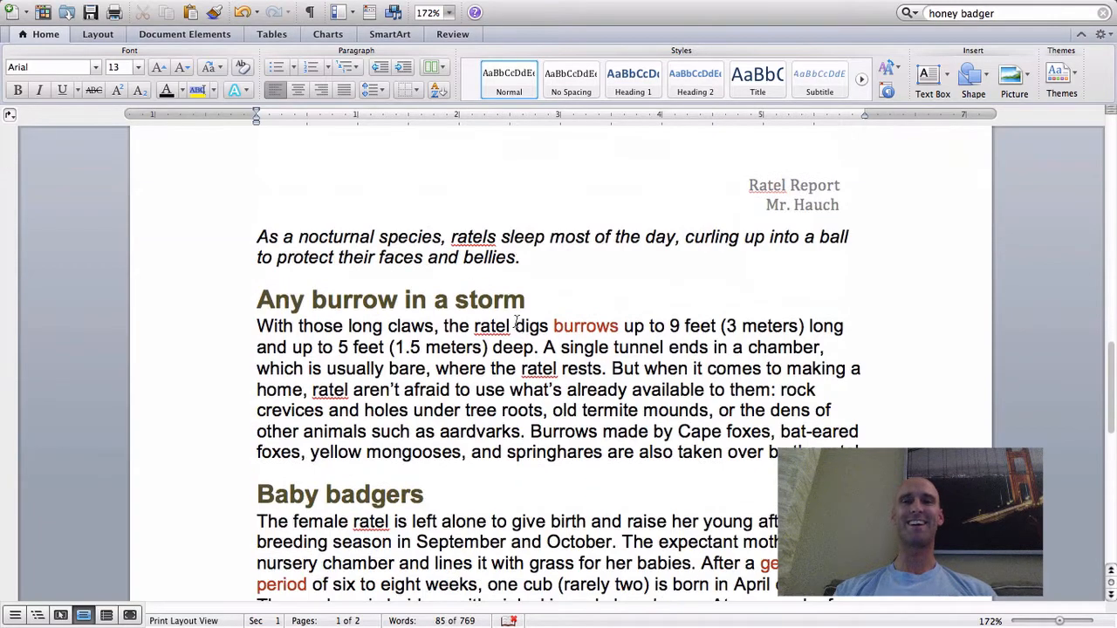
scroll(515, 321, up, 4)
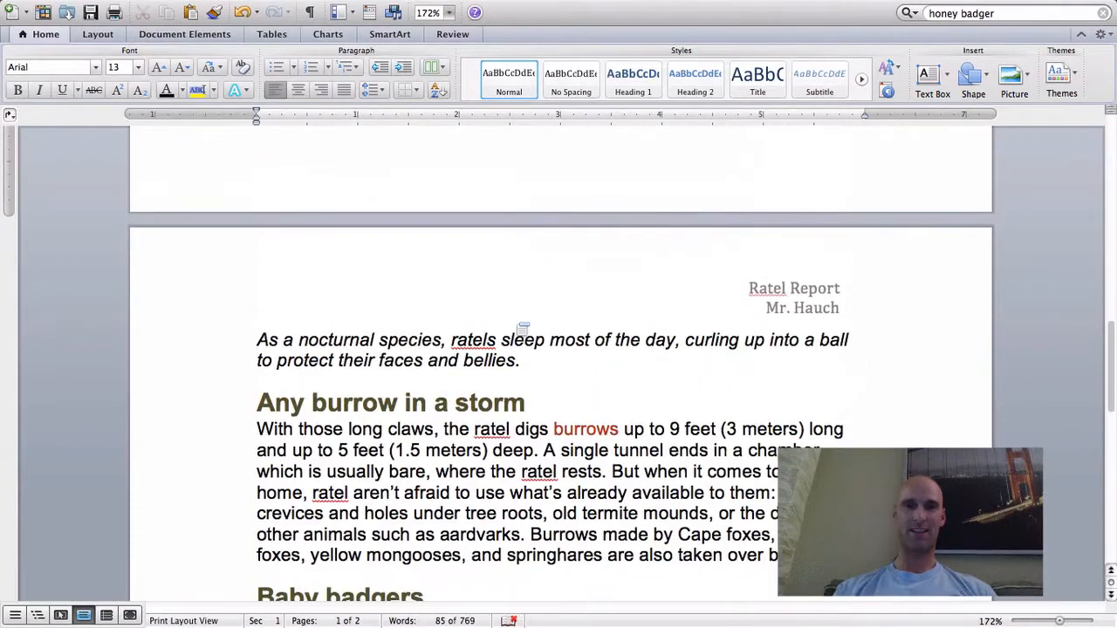
scroll(519, 325, down, 12)
scroll(516, 321, up, 13)
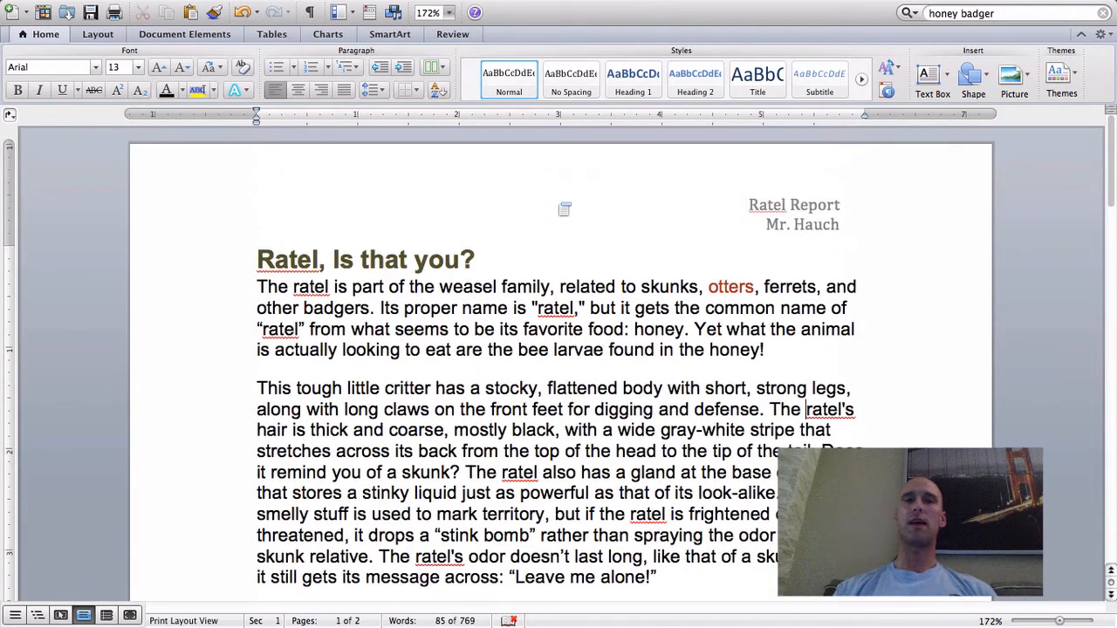
double_click(559, 206)
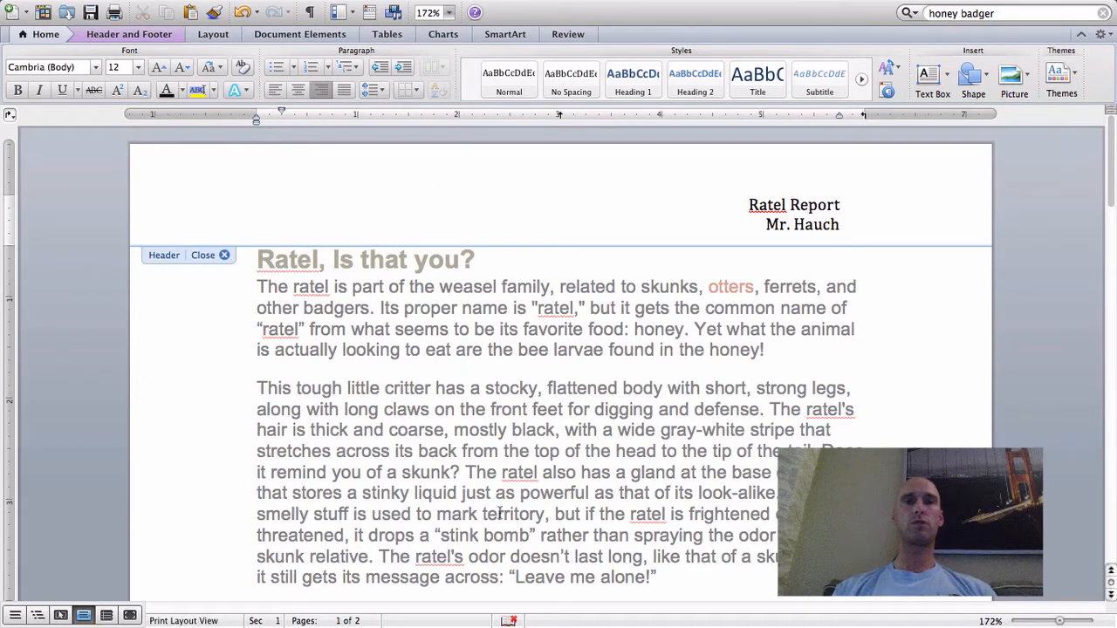
scroll(499, 515, down, 15)
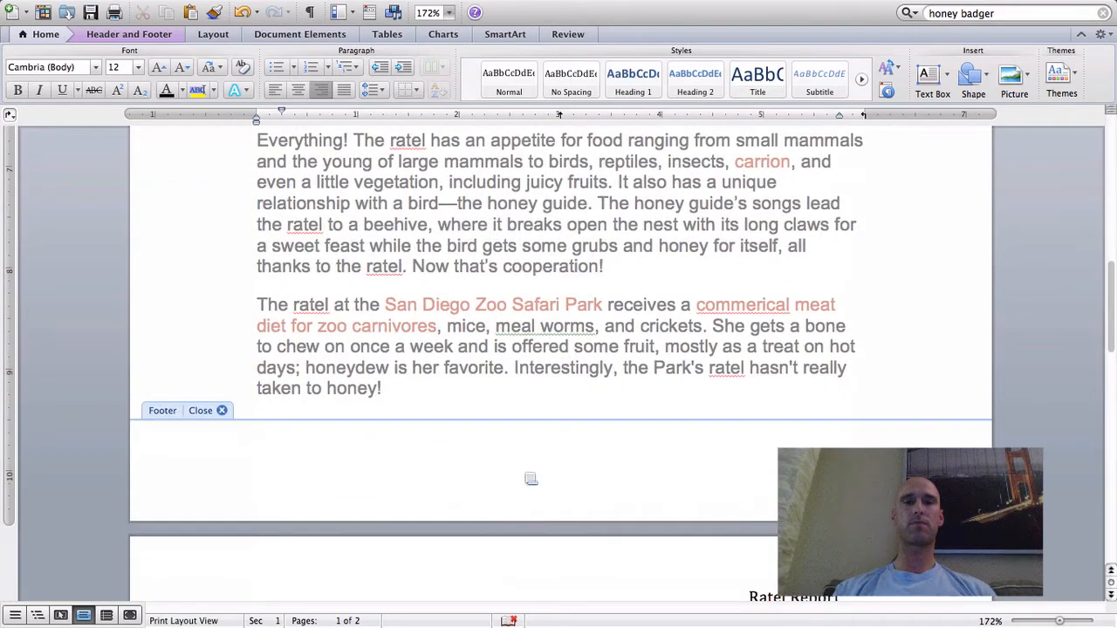
click(534, 460)
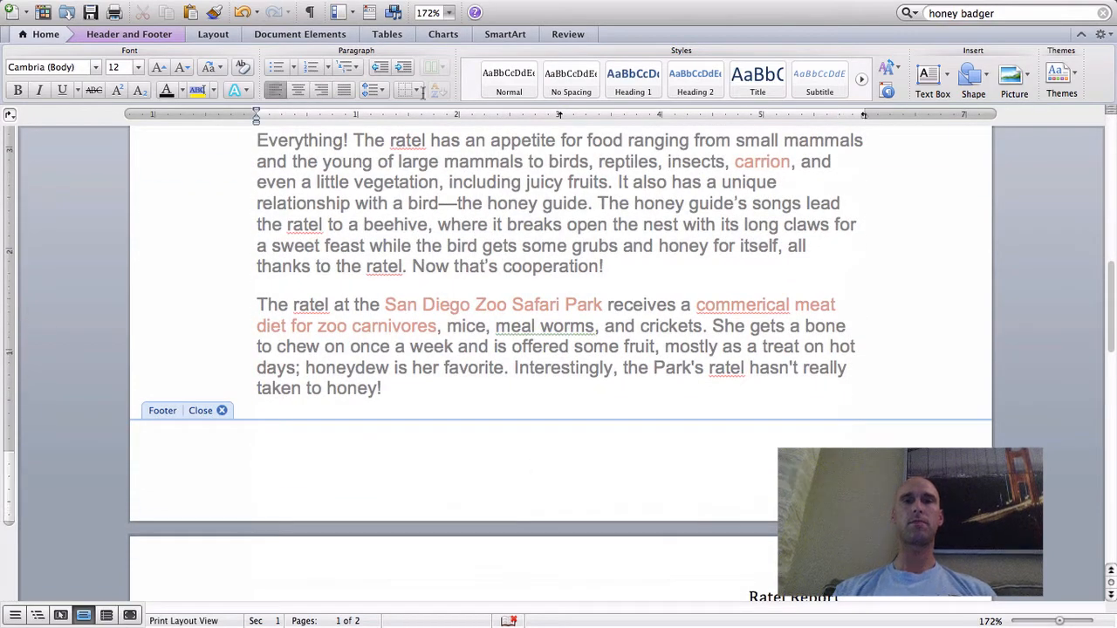
mouse_move(331, 2)
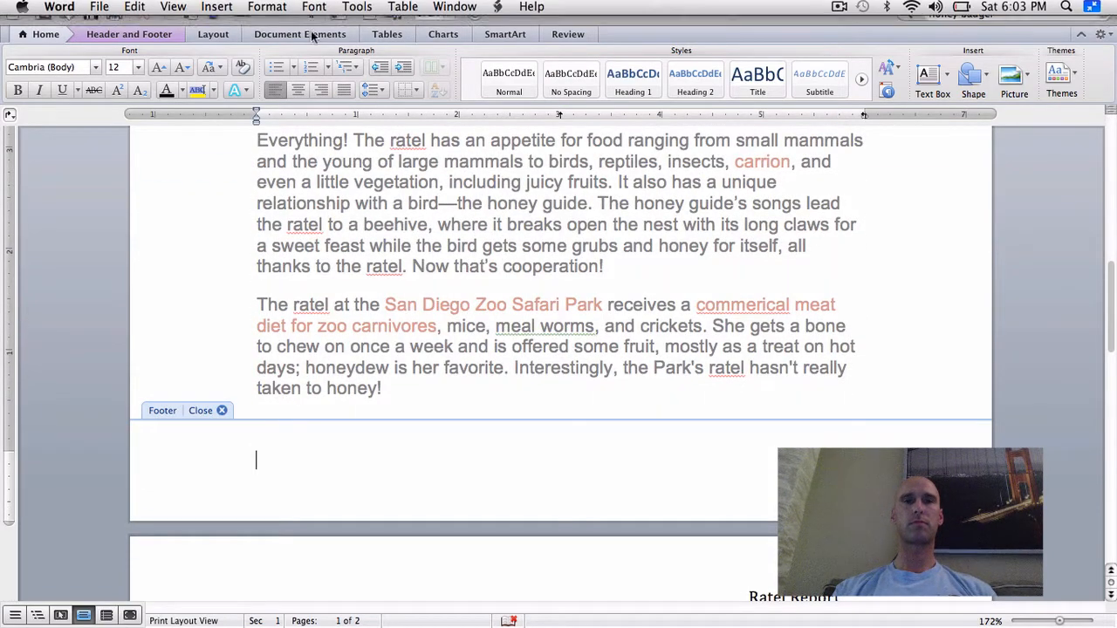
click(172, 9)
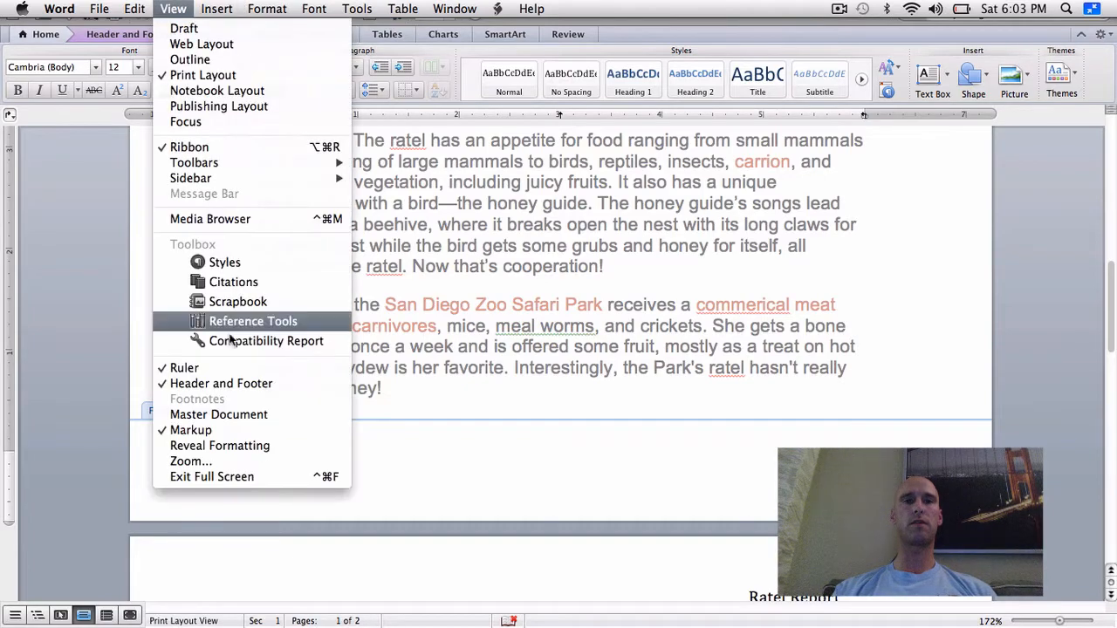
click(235, 384)
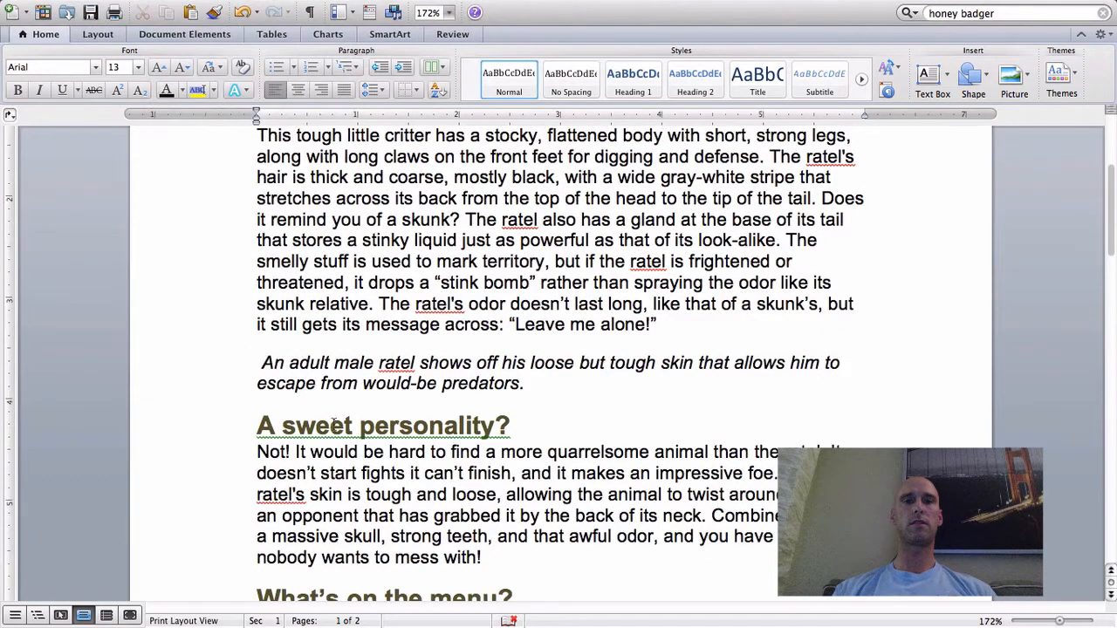
Insert right-aligned page numbers in the footer, including on the first page, and return to the body text
scroll(329, 427, down, 15)
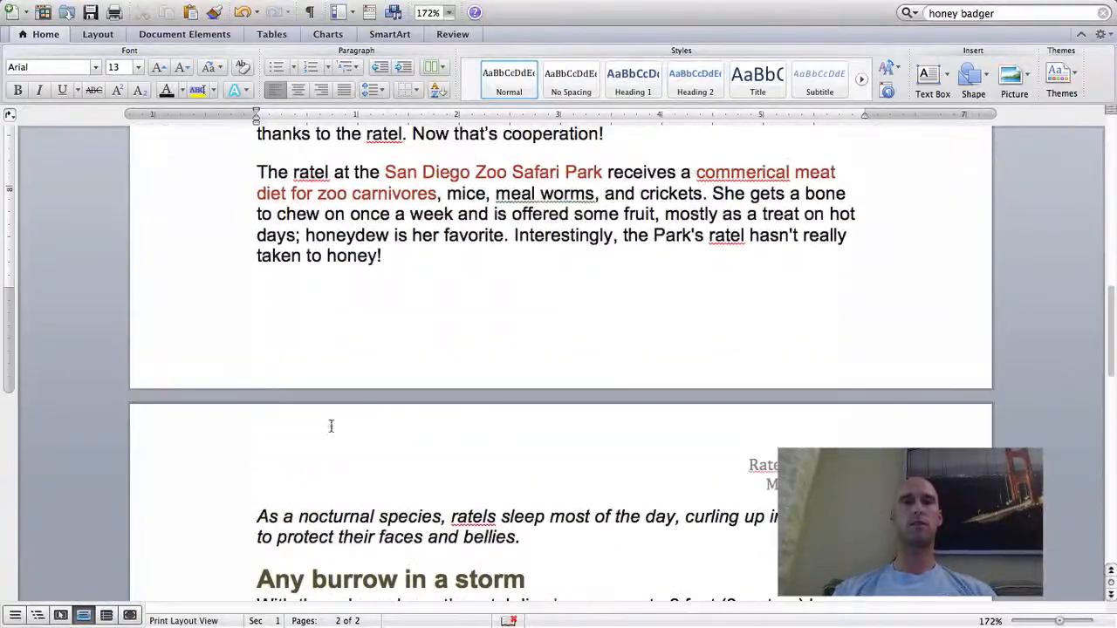
click(172, 9)
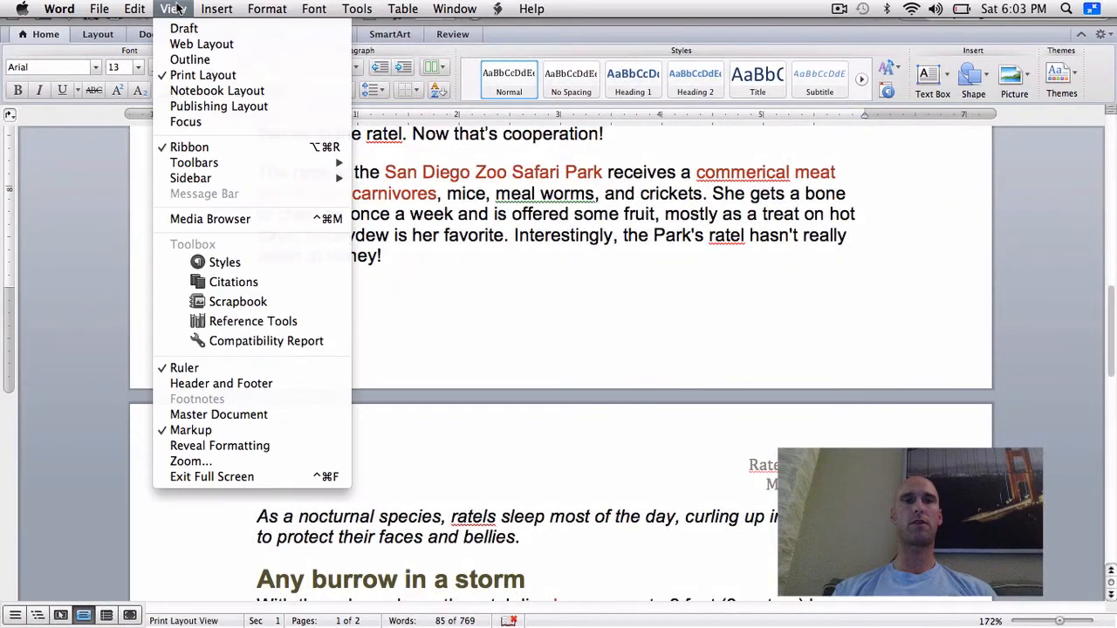
click(249, 384)
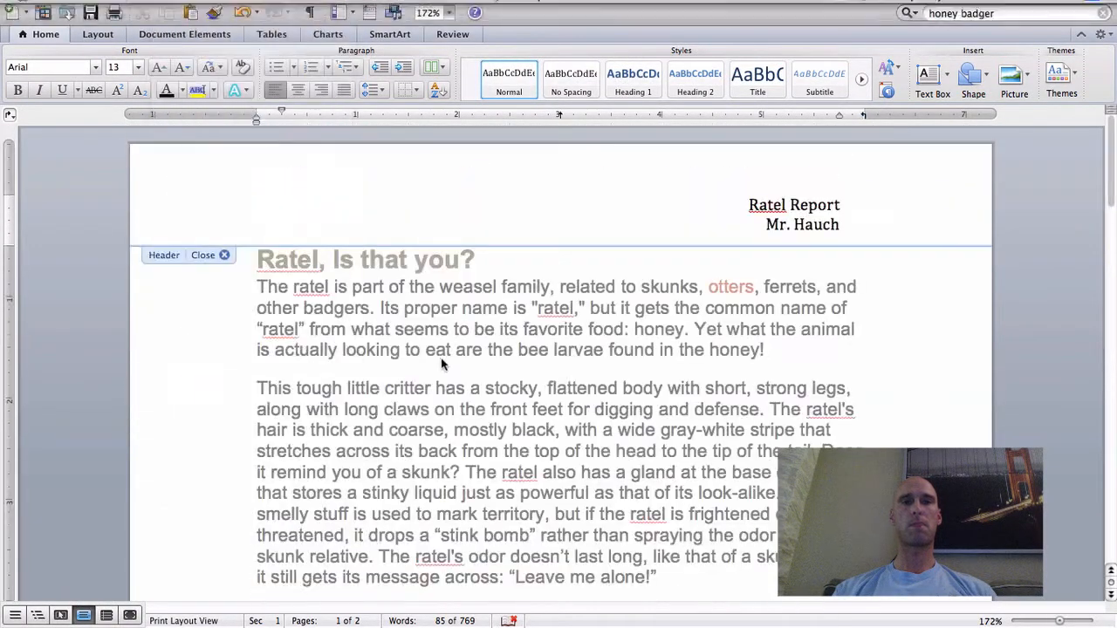
scroll(442, 359, down, 10)
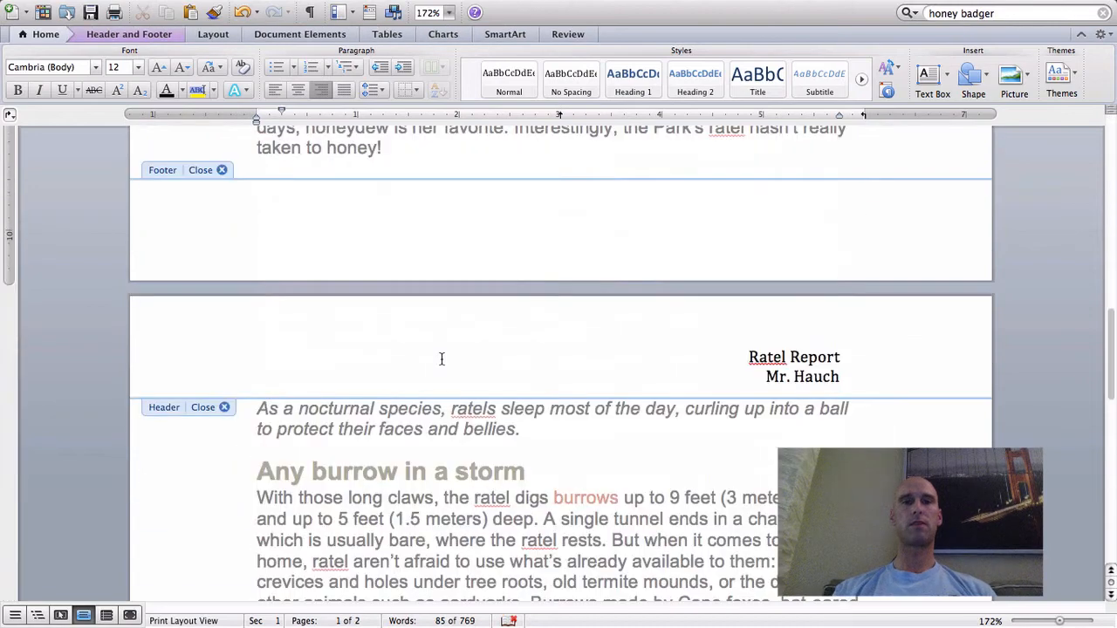
click(515, 216)
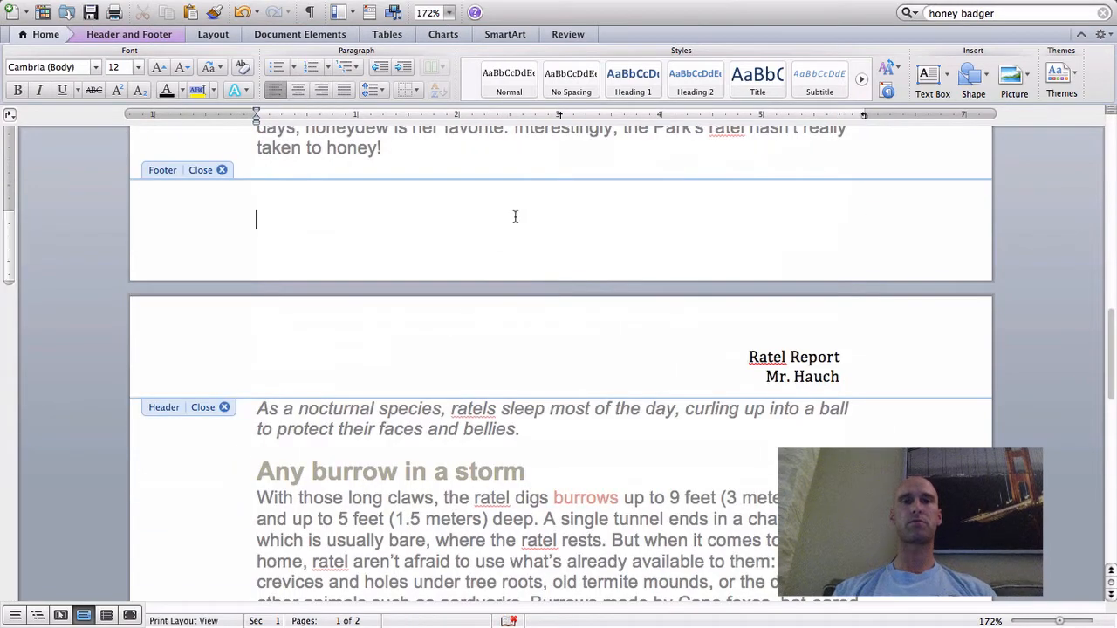
click(340, 35)
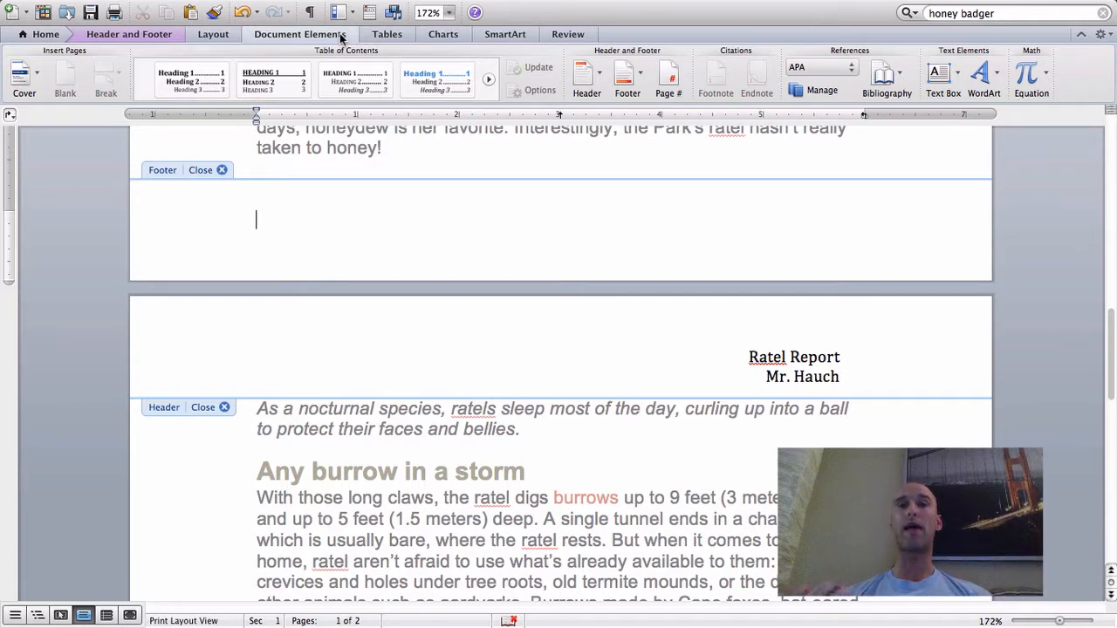
click(668, 83)
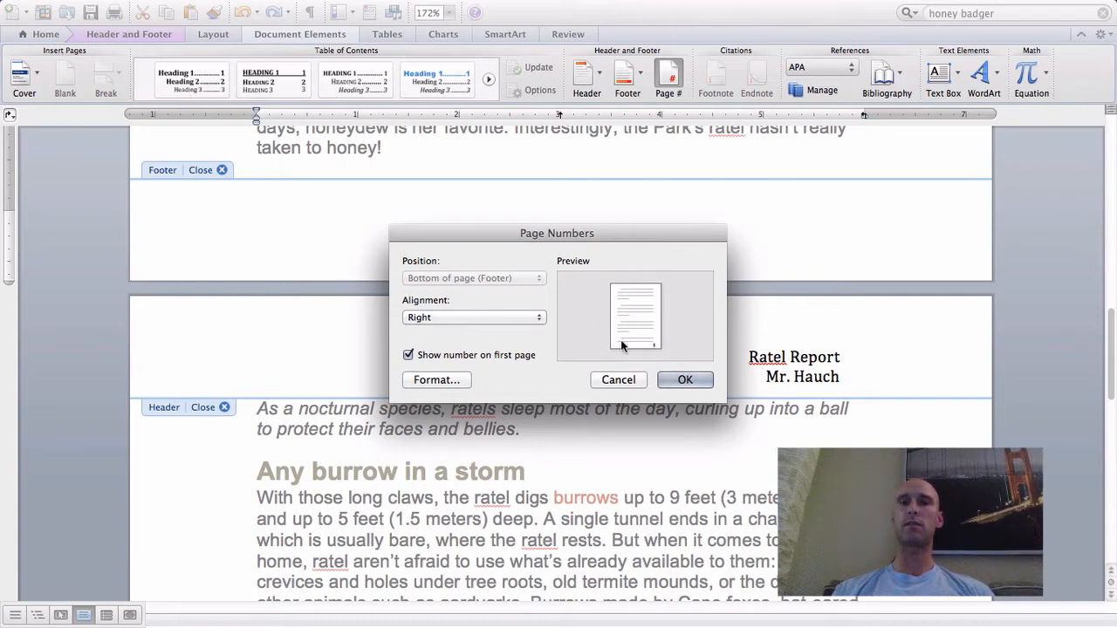
click(700, 381)
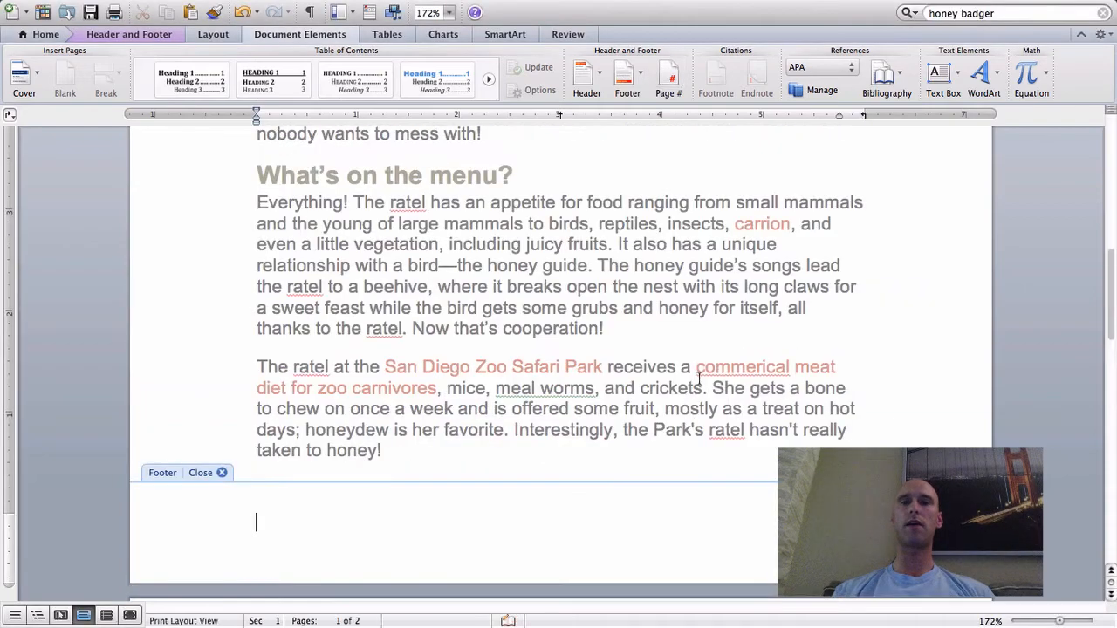
double_click(758, 440)
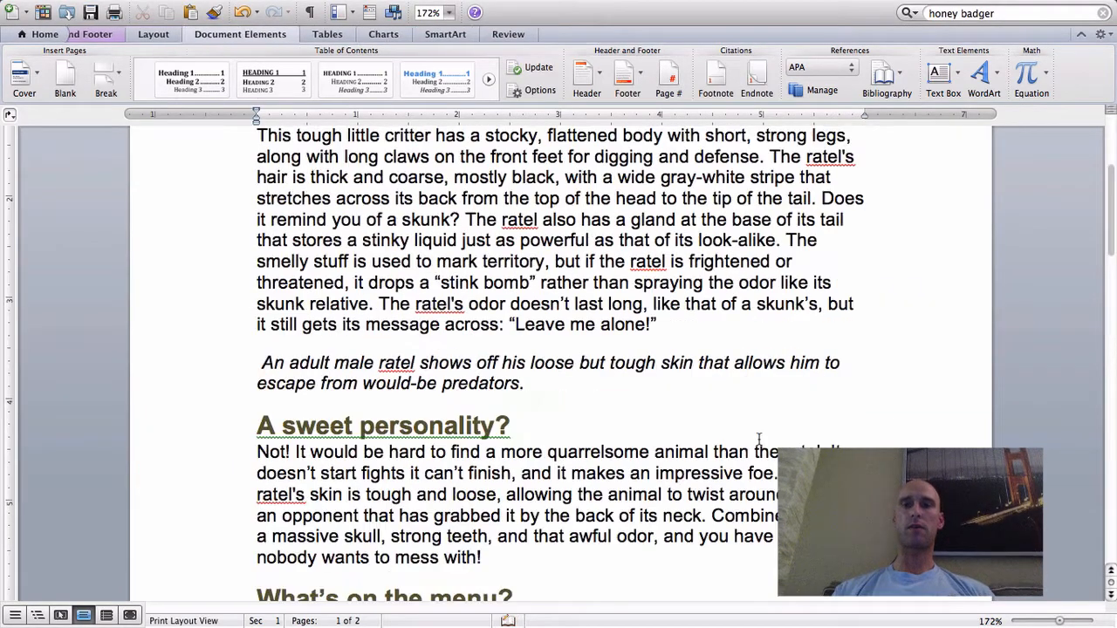
Check the page numbering in the footers of both pages and return to the start of the report
scroll(758, 440, down, 15)
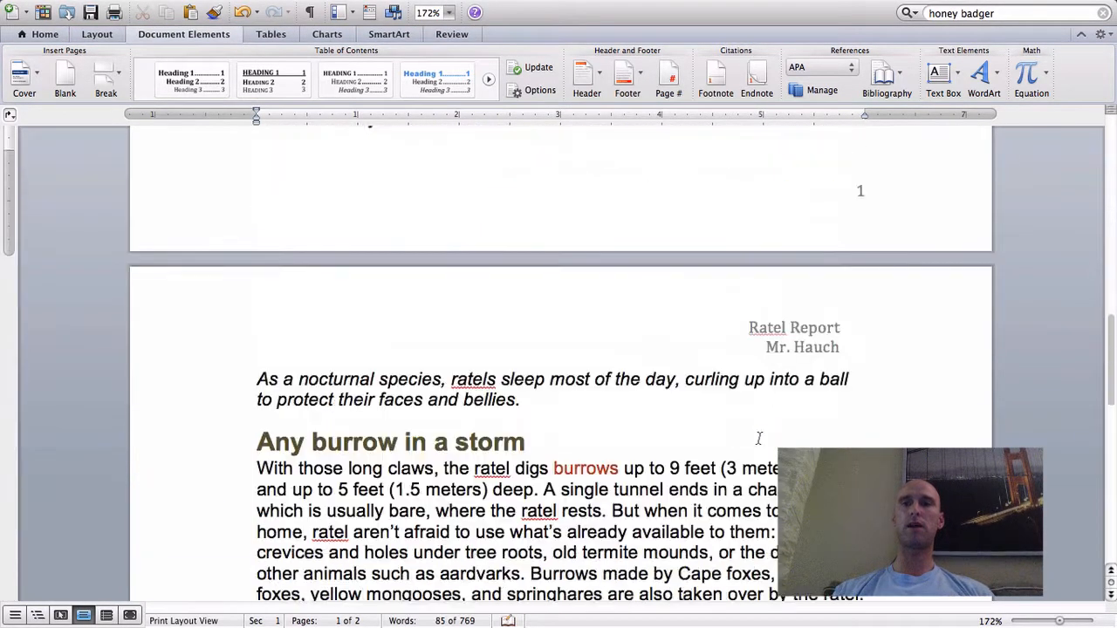
scroll(759, 440, down, 5)
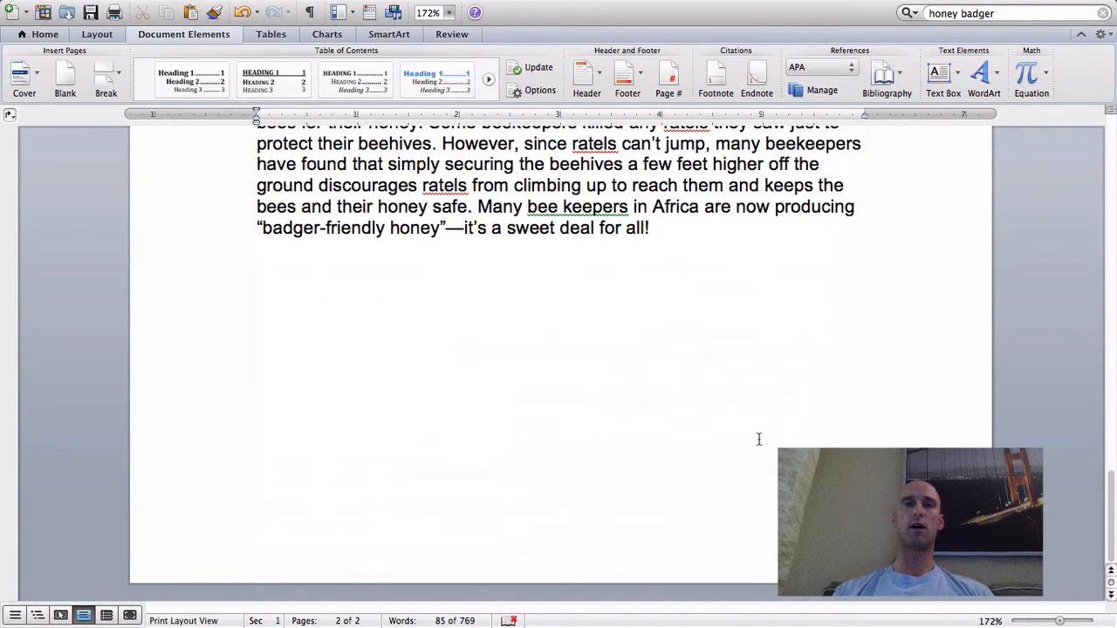
scroll(758, 440, up, 20)
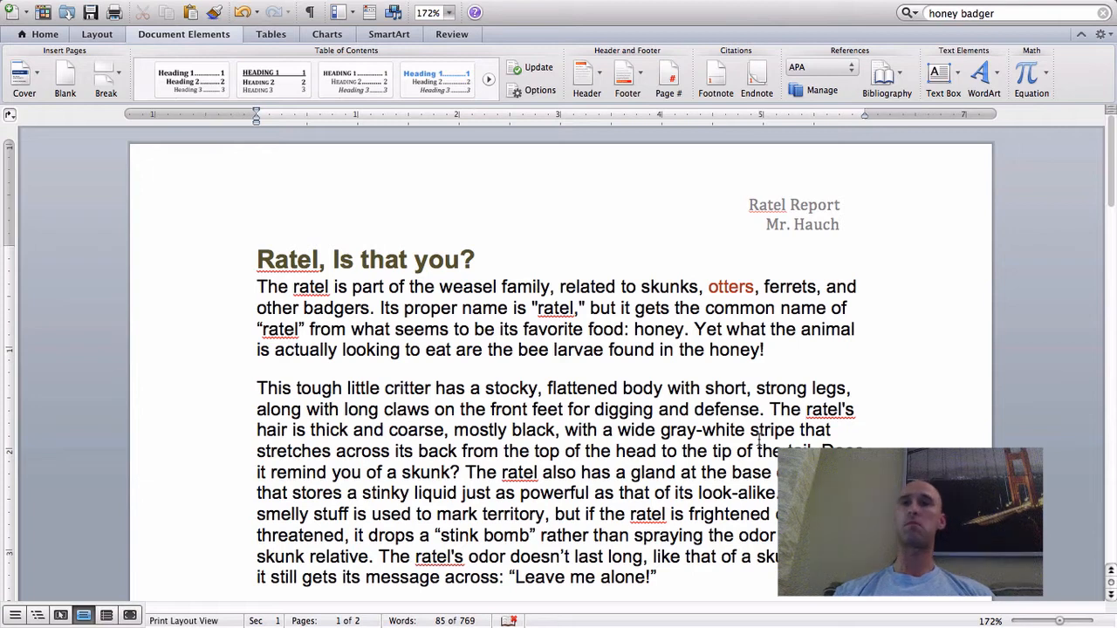
click(840, 9)
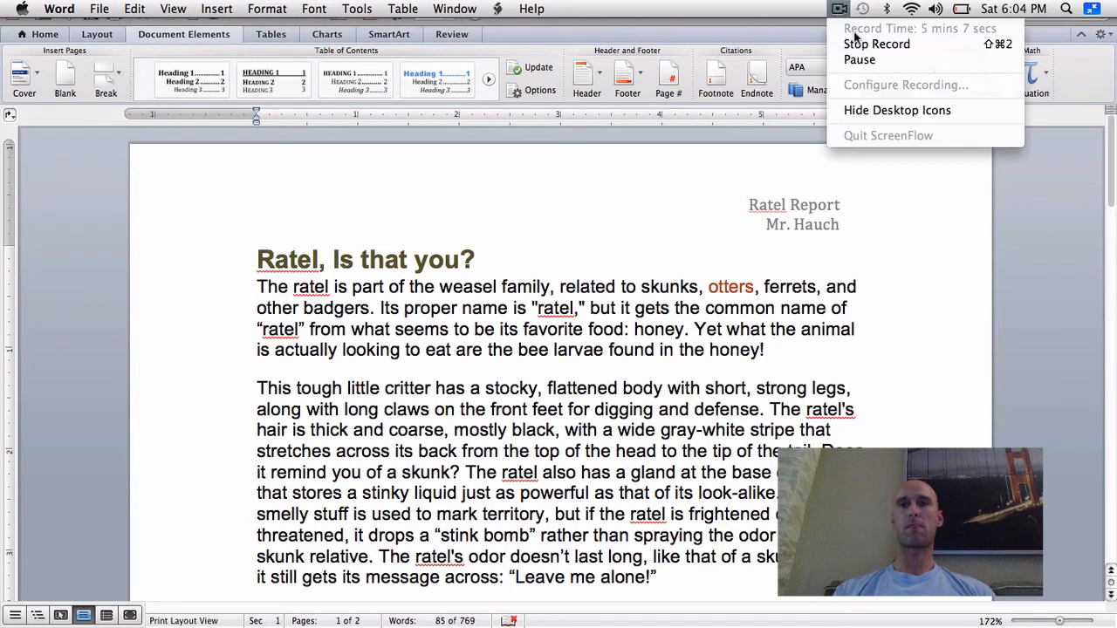